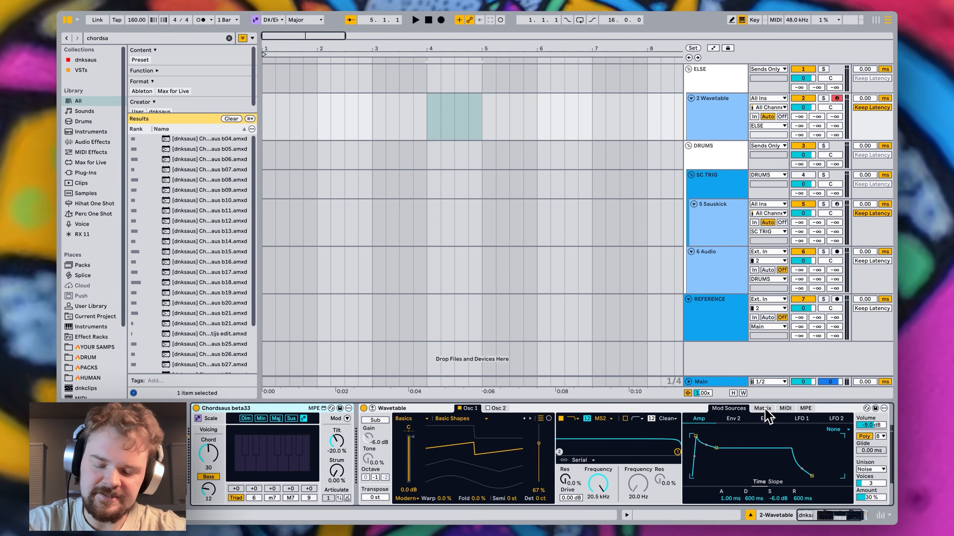
Examine Wavetable's modulation matrix, amp envelope times and LFO 1 settings
click(762, 409)
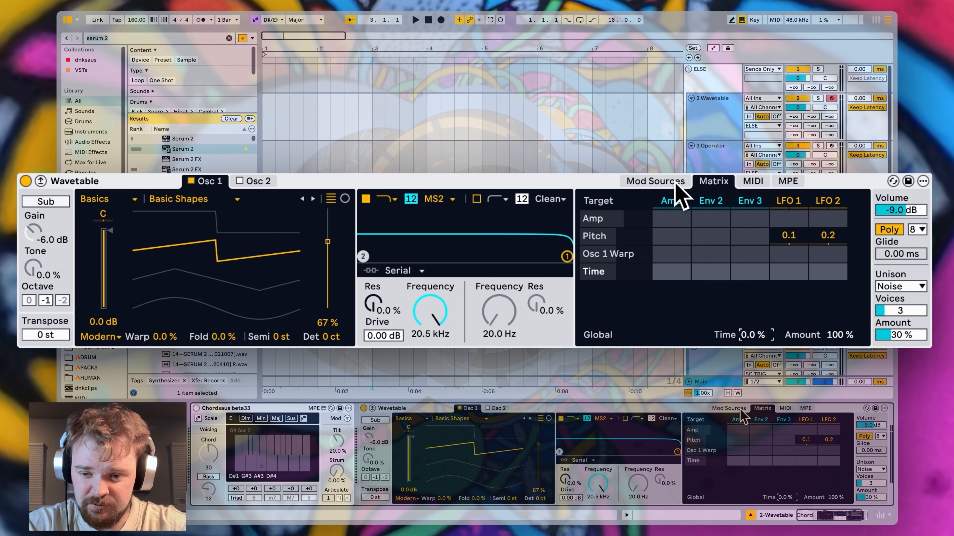
click(675, 183)
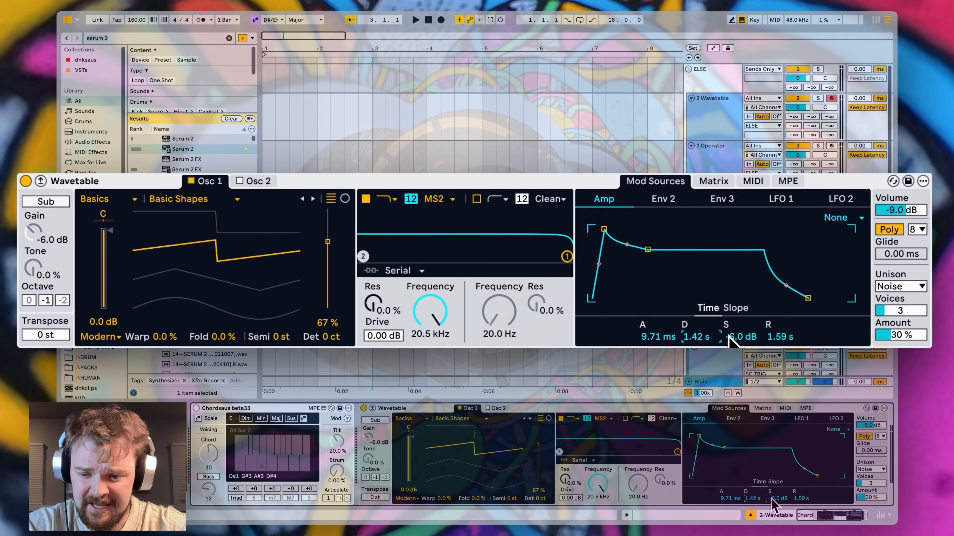
click(775, 197)
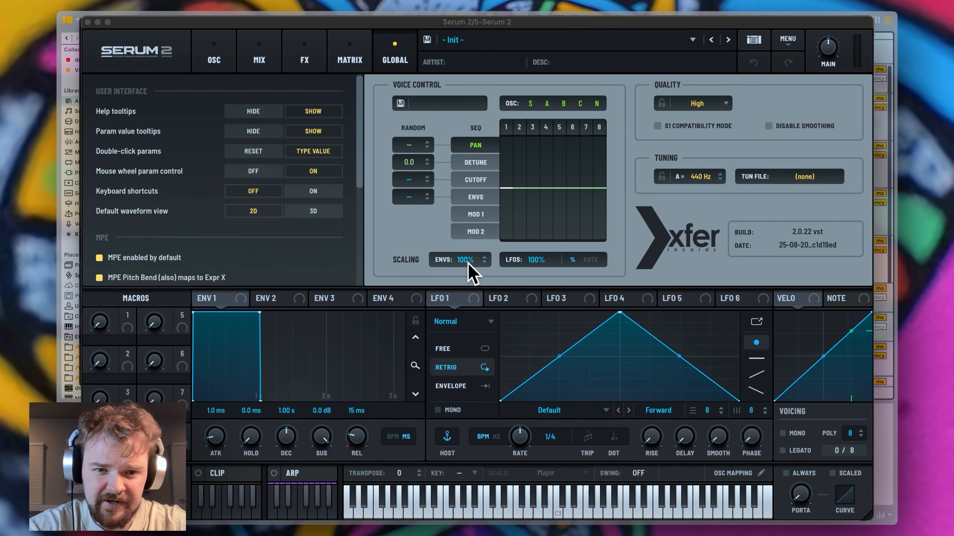
Try adjusting the envelope scaling in Serum 2's global voice control settings
click(467, 261)
drag(467, 261, 468, 260)
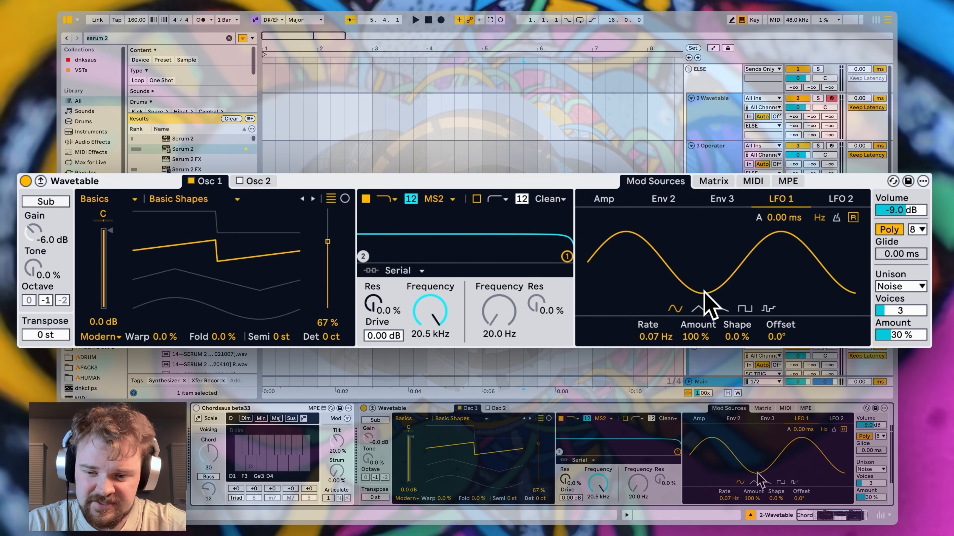
Check Wavetable's LFO 2 and MIDI assignments, and try lowering the modulation matrix's global Time through -69 %
click(840, 199)
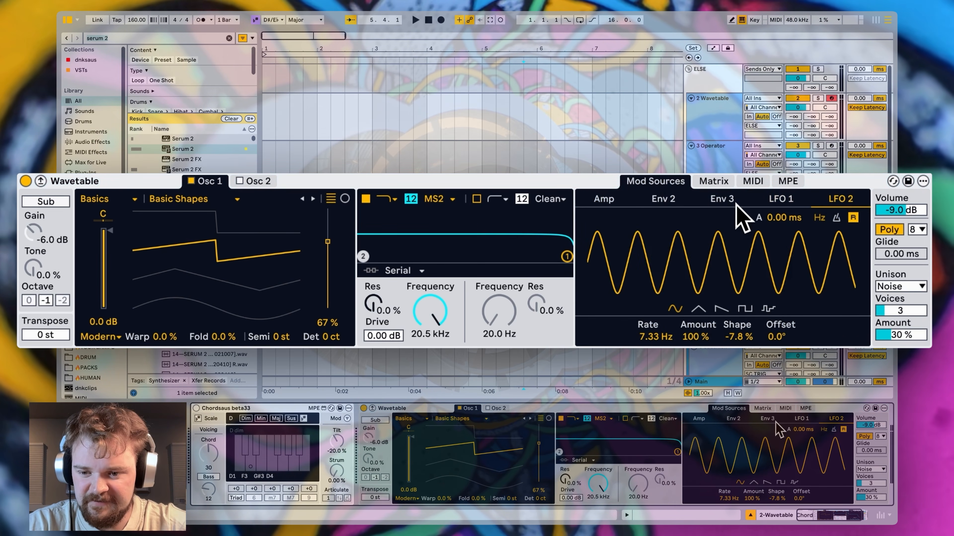
click(753, 181)
click(714, 181)
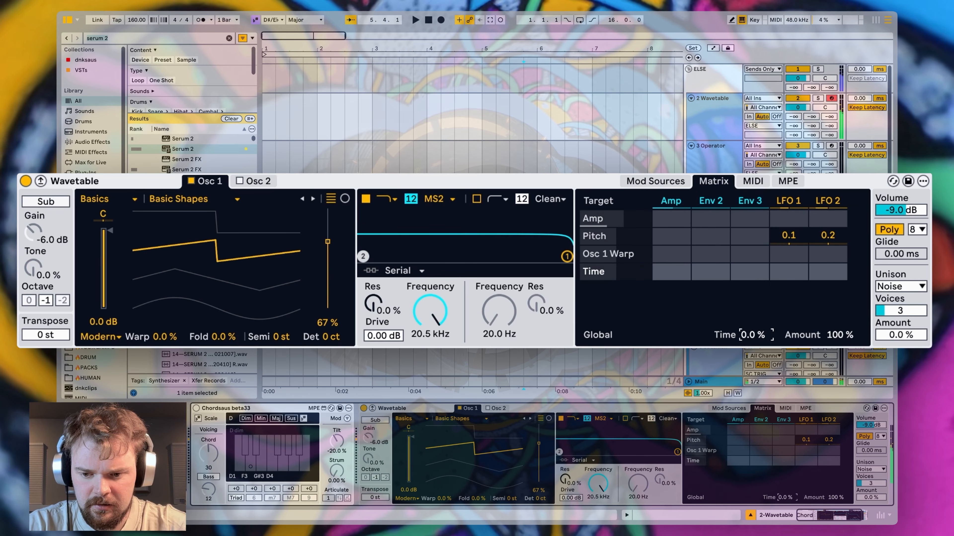
drag(753, 335, 752, 371)
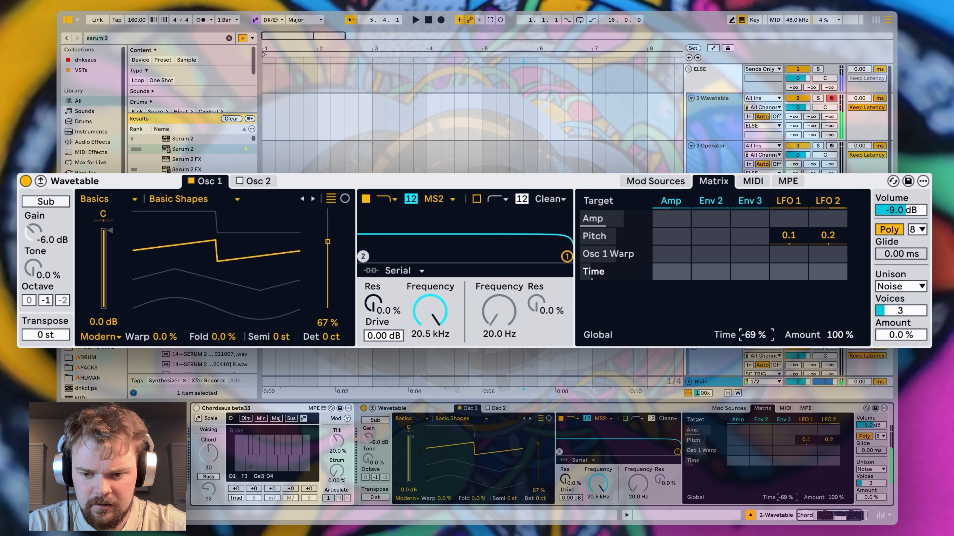
drag(752, 335, 753, 371)
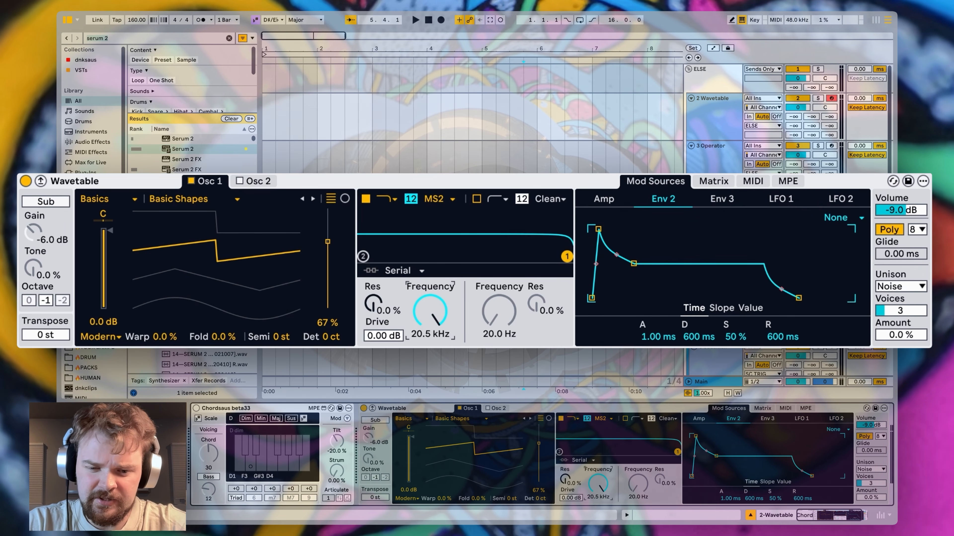
Lower filter 1's frequency to 20.0 Hz and modulate it with Env 2 at an amount of 100
drag(430, 311, 430, 376)
click(728, 180)
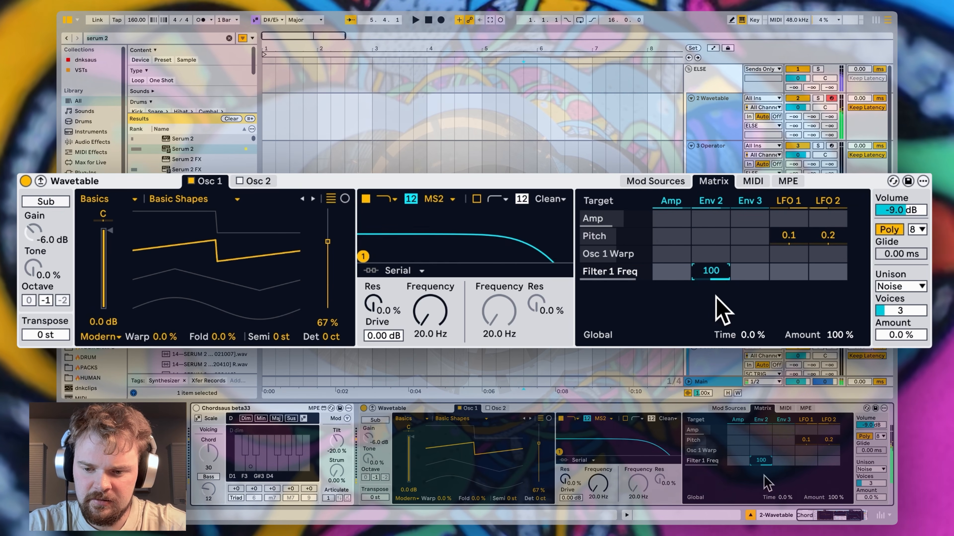
Audition the global modulation Time on the filter envelope at values between -100 % and 94 %
click(761, 332)
drag(760, 332, 760, 304)
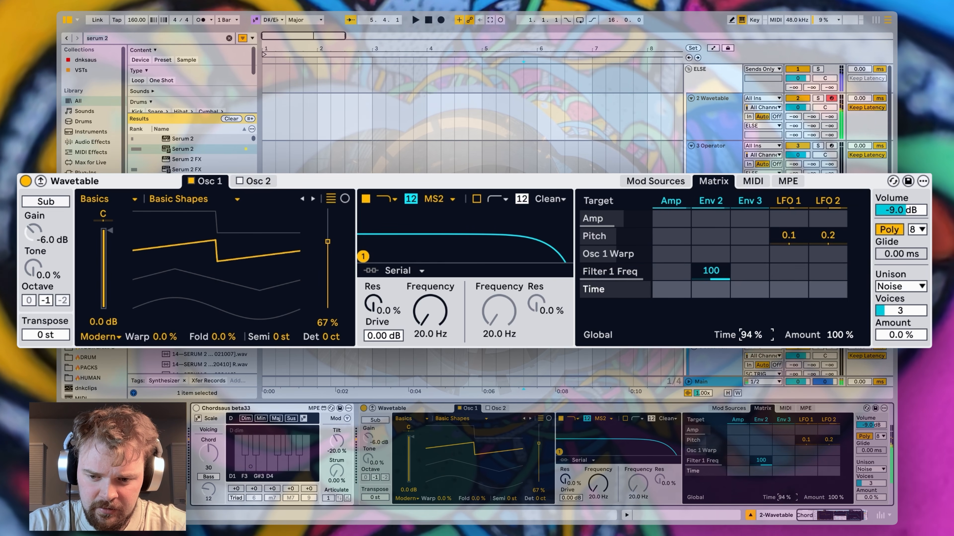
drag(751, 334, 751, 331)
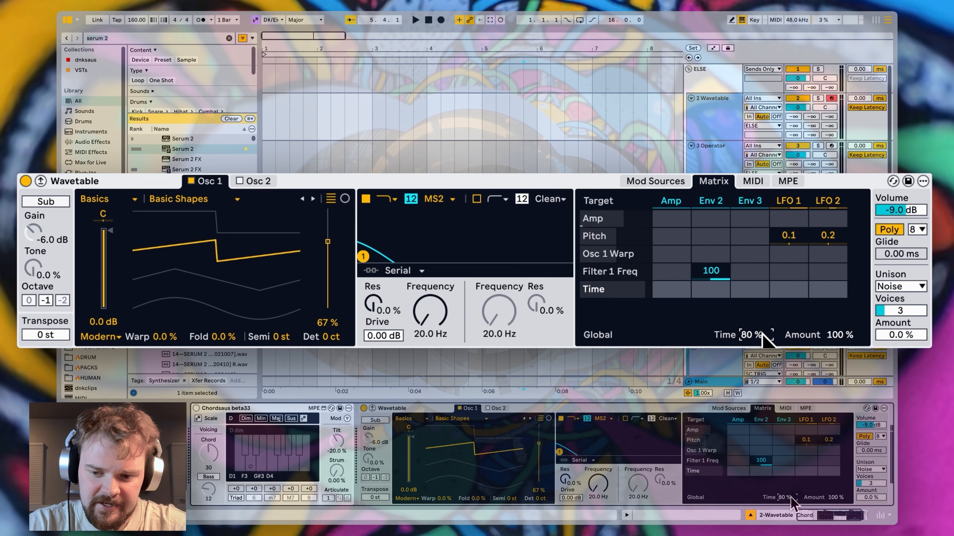
drag(751, 334, 751, 360)
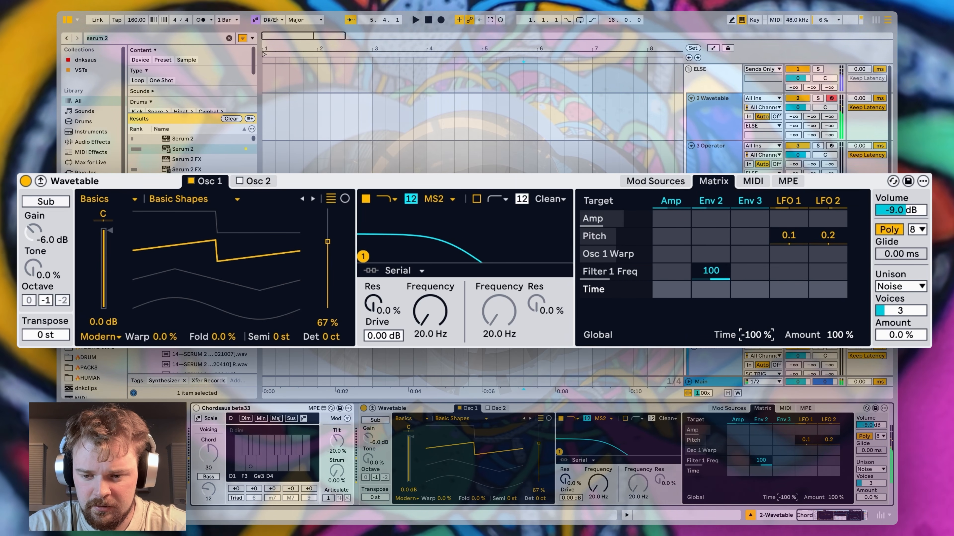
drag(751, 335, 751, 316)
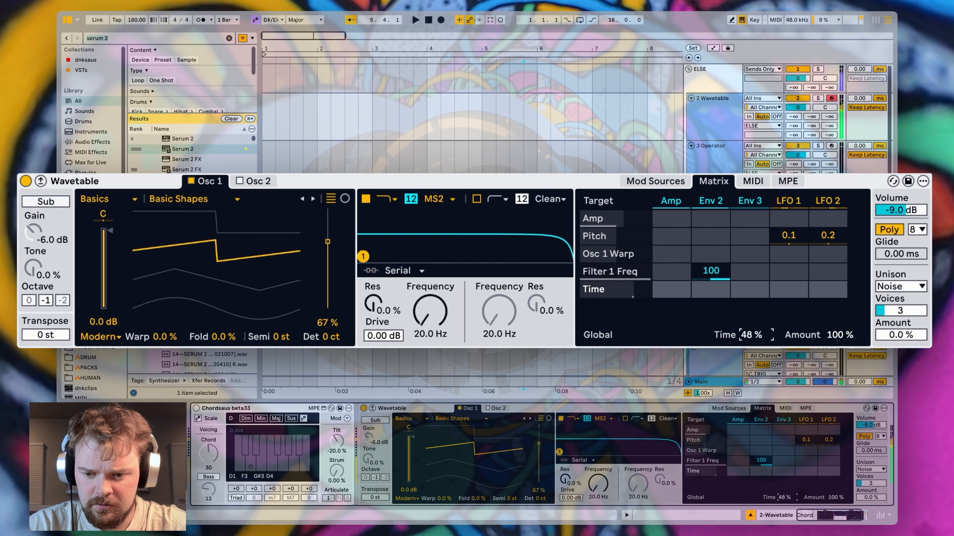
drag(751, 334, 751, 360)
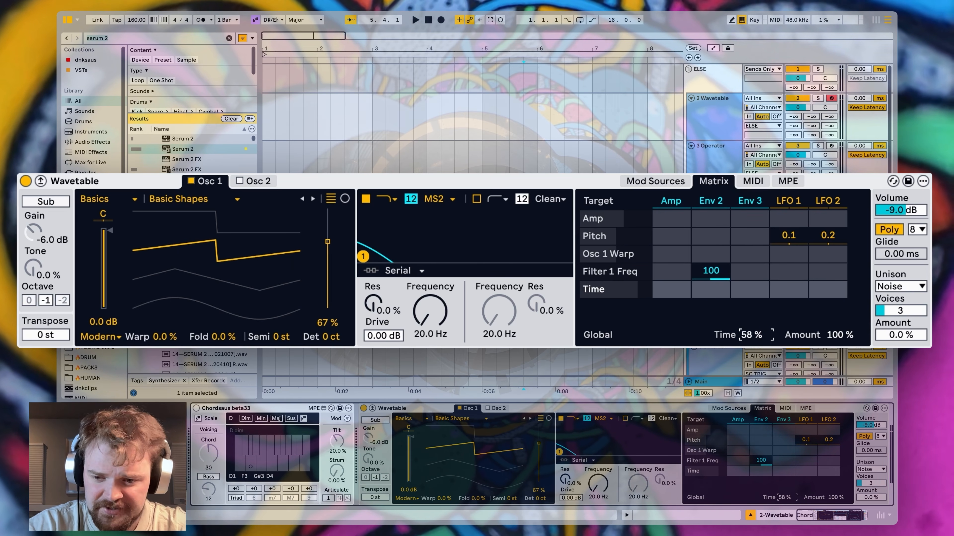
drag(751, 335, 751, 392)
Lower the Chord voicing in Chordsaus to 24 and raise it again to audition the chord registers
click(196, 408)
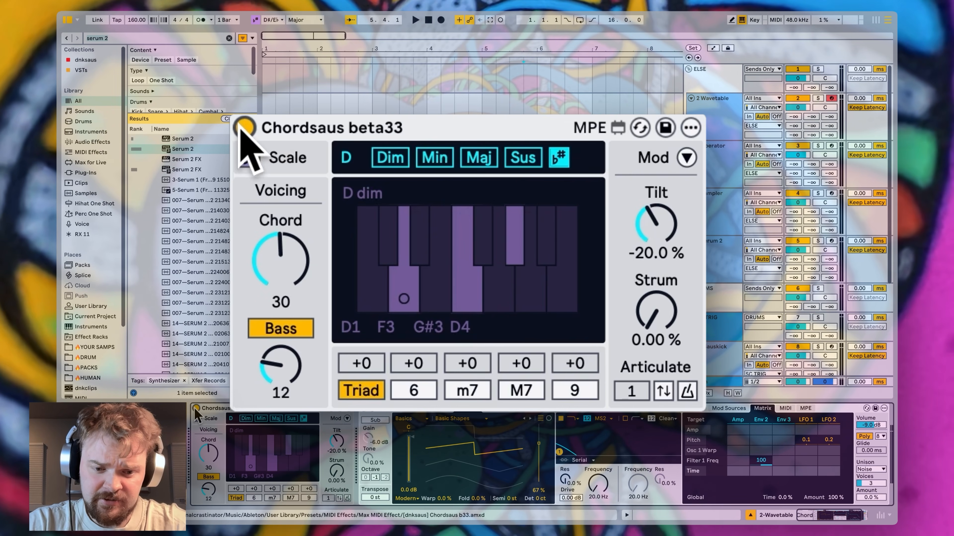
mouse_move(209, 453)
mouse_down()
mouse_move(208, 470)
mouse_move(208, 417)
mouse_move(209, 473)
mouse_move(209, 456)
mouse_up()
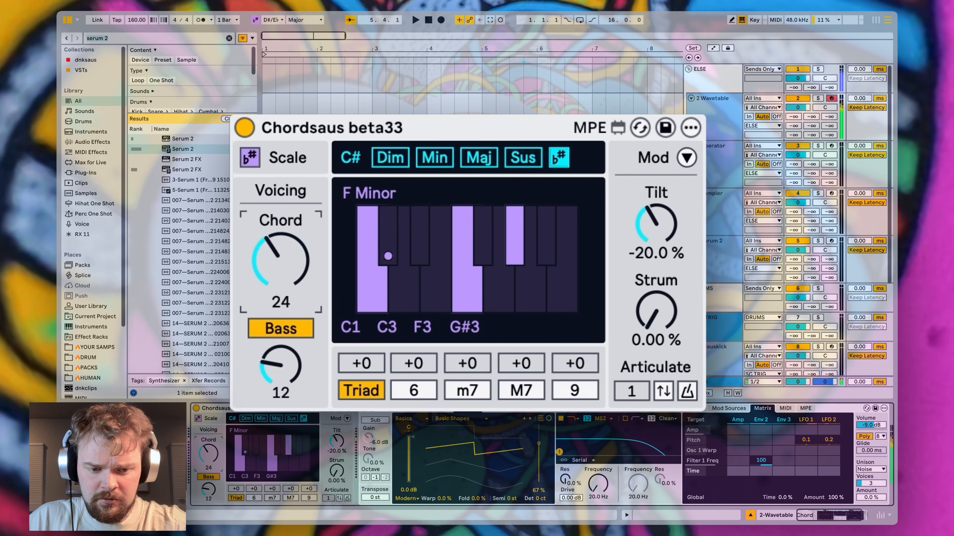
drag(208, 470, 208, 445)
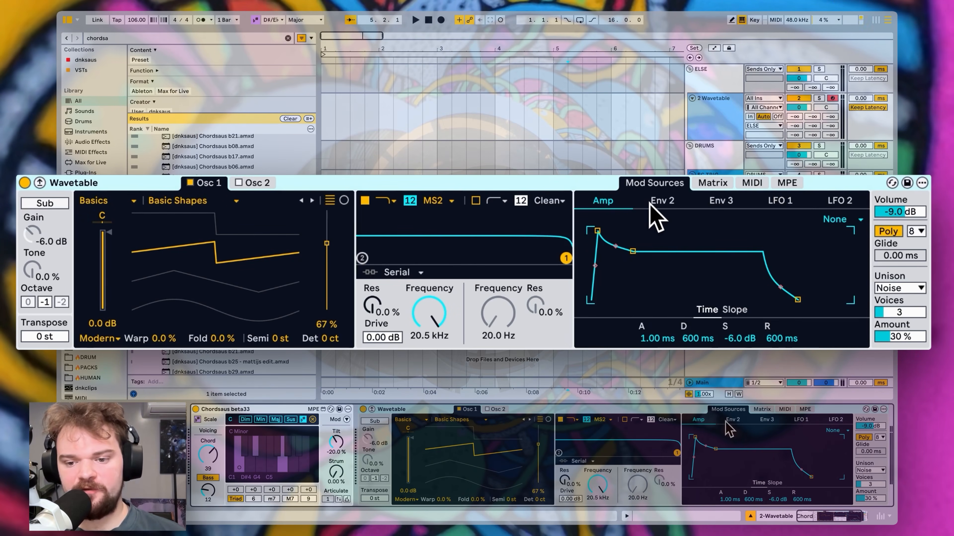
Set the amp envelope's loop mode to Loop
click(841, 219)
click(845, 263)
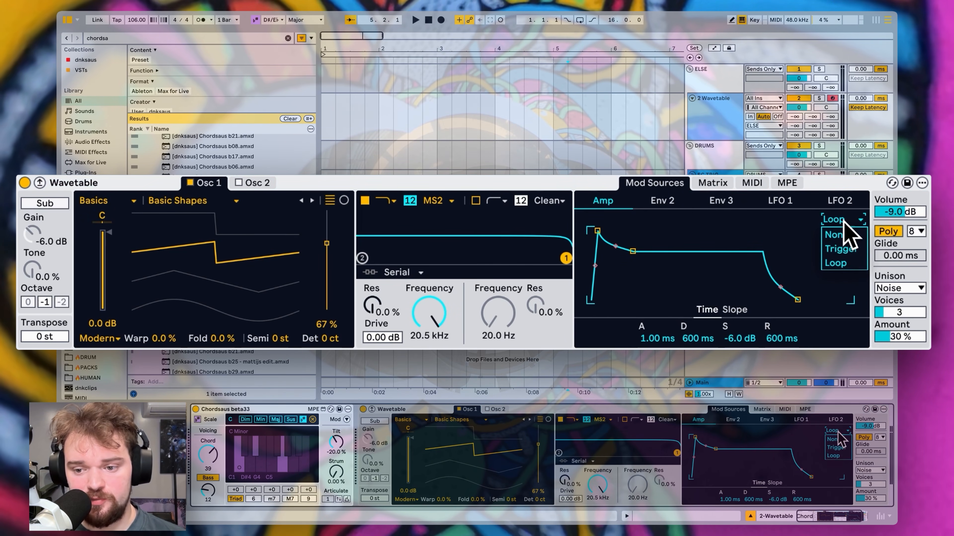
Select Env 2, bring filter 1's frequency down to 20.0 Hz, and assign Env 2 to it at 100
click(662, 200)
drag(429, 314, 429, 375)
click(715, 182)
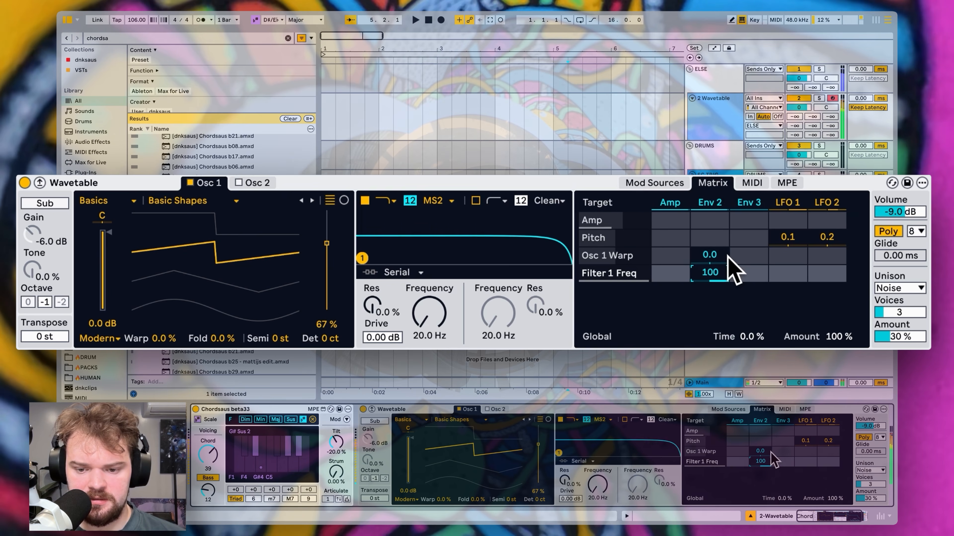
Shape Env 2 with 0.0 % sustain and a release of about 1.57 ms, and set its mode to Loop
click(655, 183)
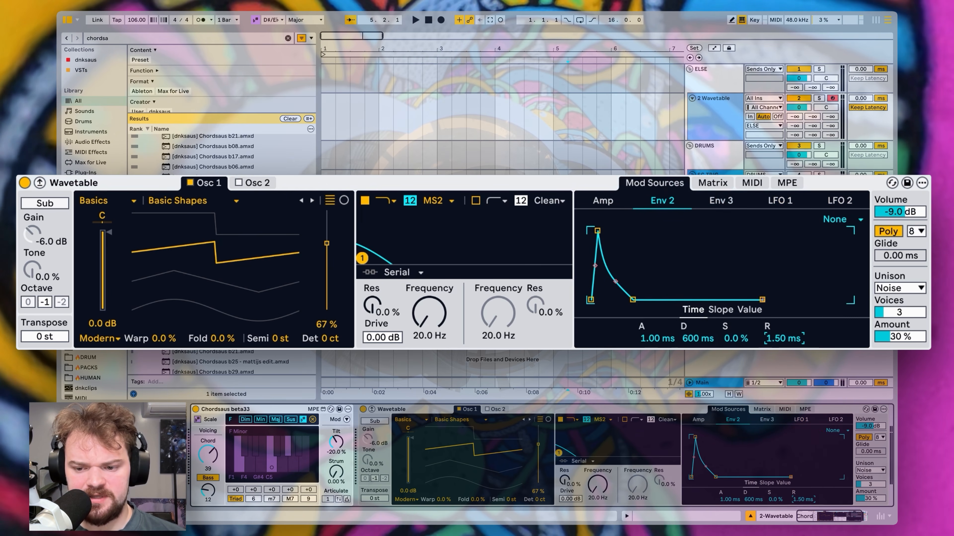
drag(784, 338, 784, 338)
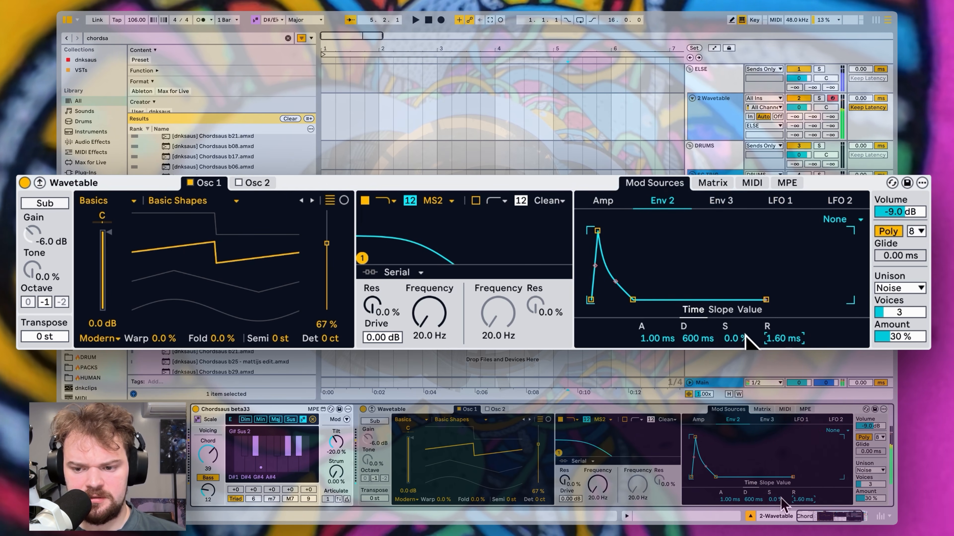
click(835, 220)
click(841, 263)
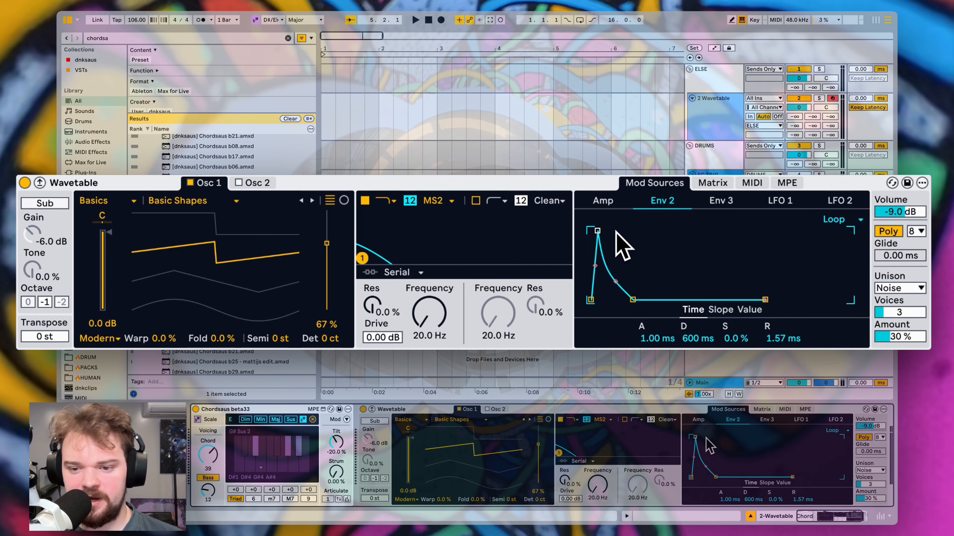
Sweep the global modulation Time on the looping Env 2, passing -92 % and ending at -20 %
click(712, 183)
drag(753, 335, 754, 297)
mouse_move(753, 354)
mouse_down()
mouse_move(753, 320)
mouse_move(754, 366)
mouse_up()
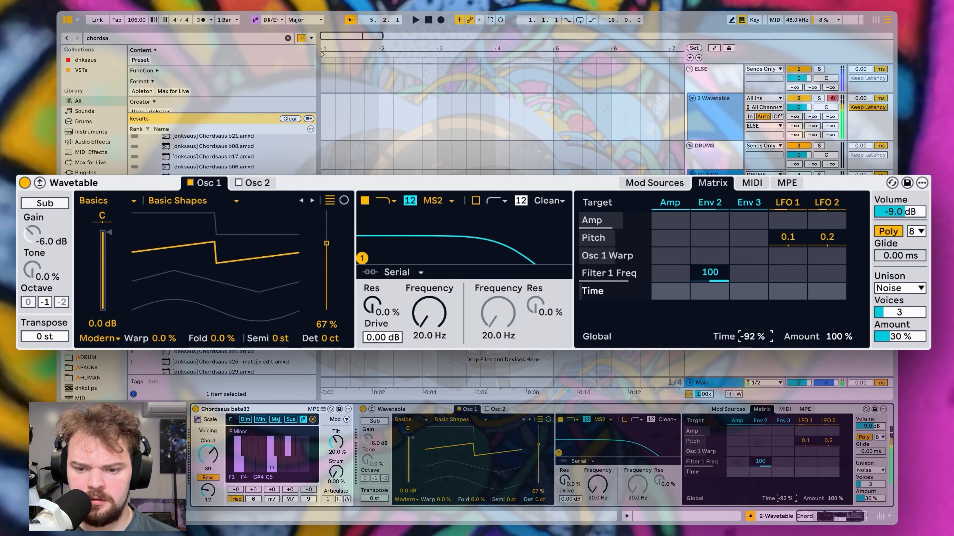
drag(753, 329, 753, 339)
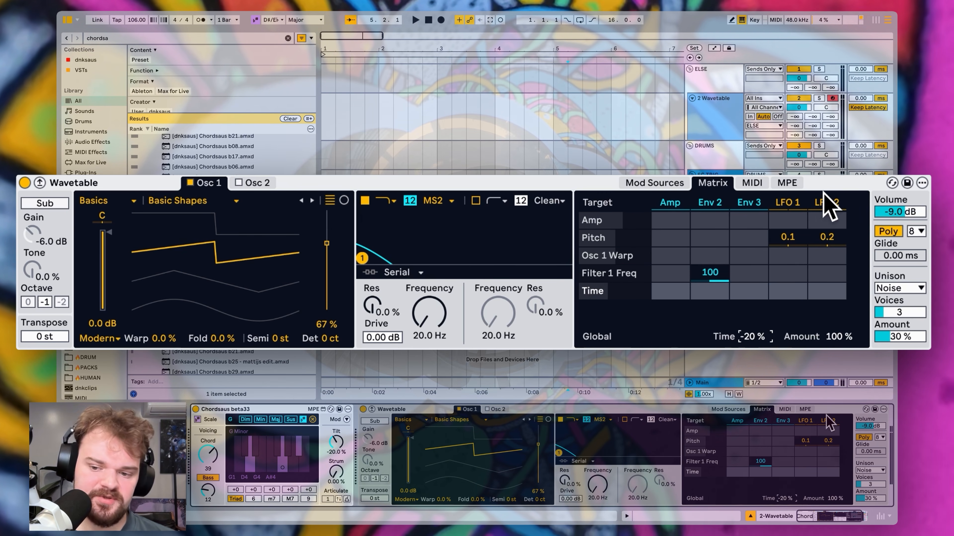
Modulate the Time target by Key with a negative amount in the MIDI modulation assignments
click(752, 183)
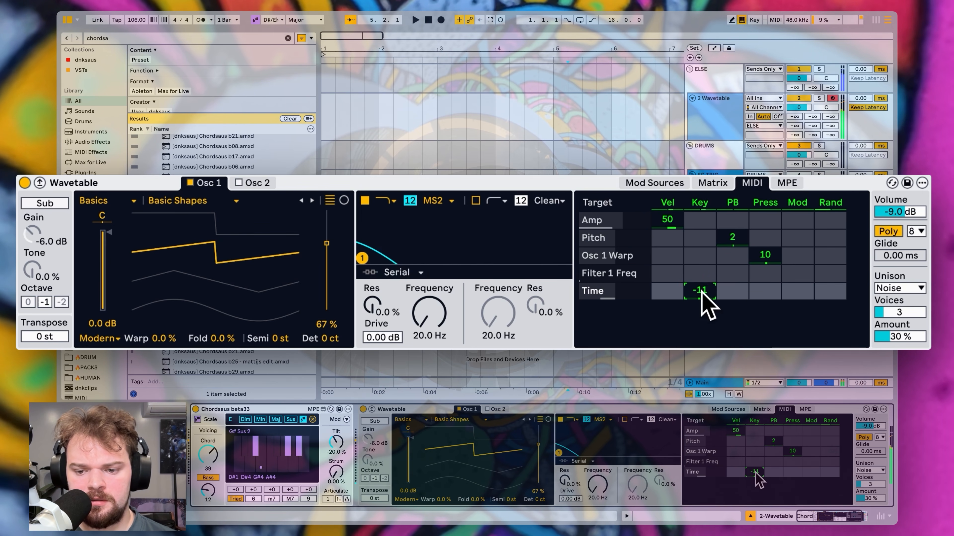
click(713, 183)
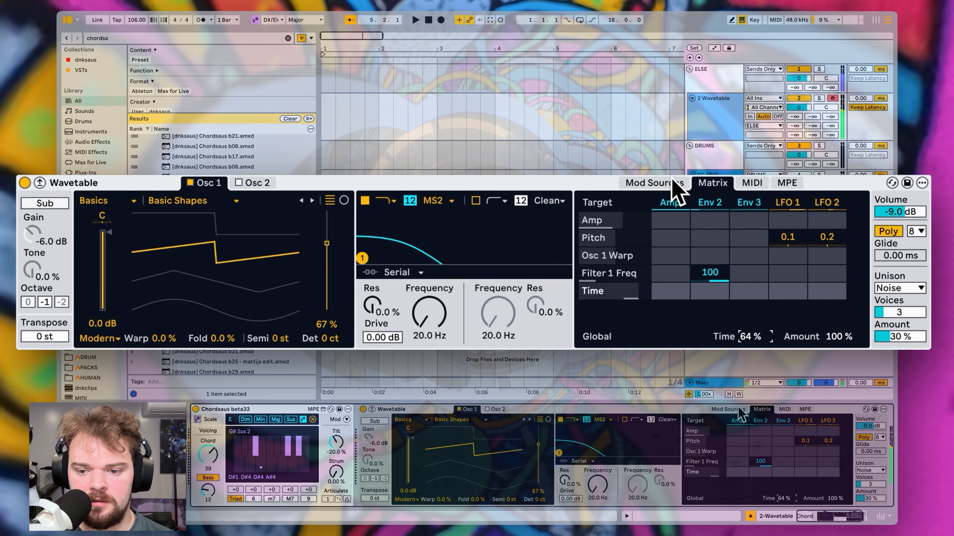
Set Env 2's attack to about 20 ms and decay to 307 ms, and lower the global modulation Time
click(677, 187)
mouse_move(657, 338)
mouse_down()
mouse_move(657, 323)
mouse_move(657, 341)
mouse_up()
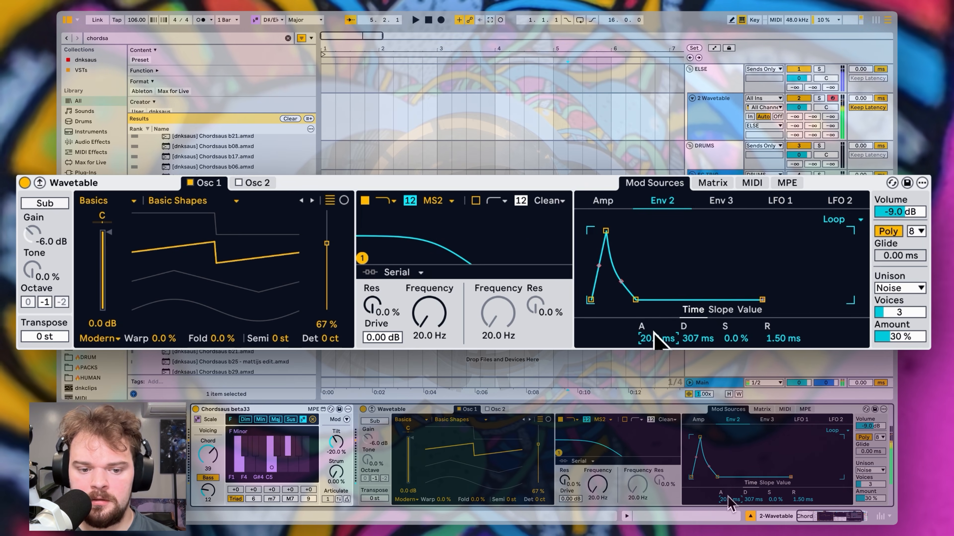
click(712, 183)
drag(739, 337, 739, 364)
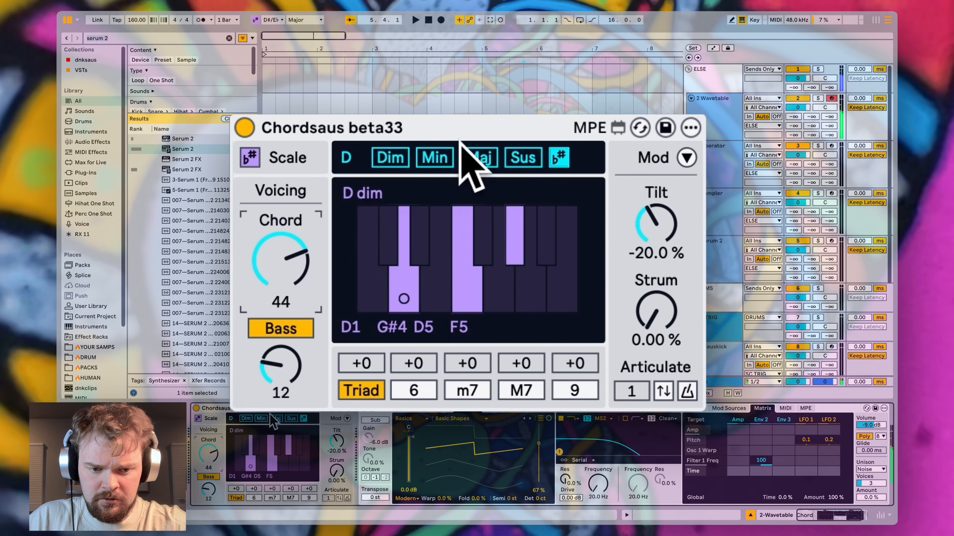
Audition the four-note progression on the Wavetable track through Chordsaus
click(483, 156)
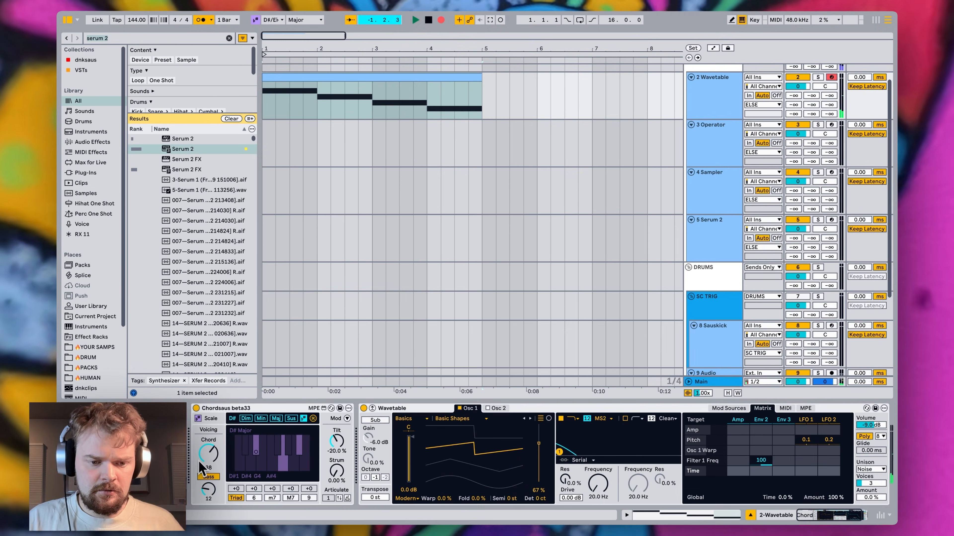
key(space)
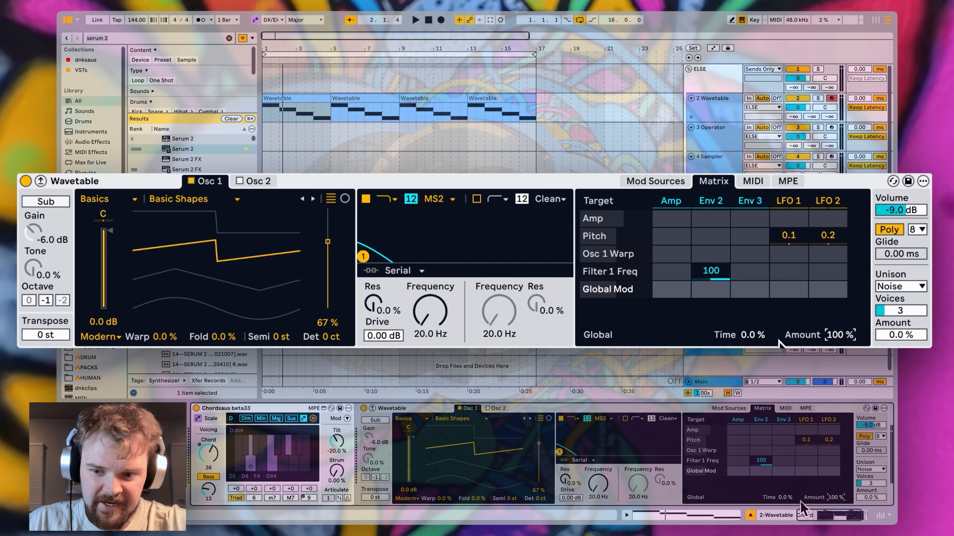
Show automation for the global modulation Time, draw a ramp rising to 100 % at the end of the fourth clip, and play it back
right_click(750, 335)
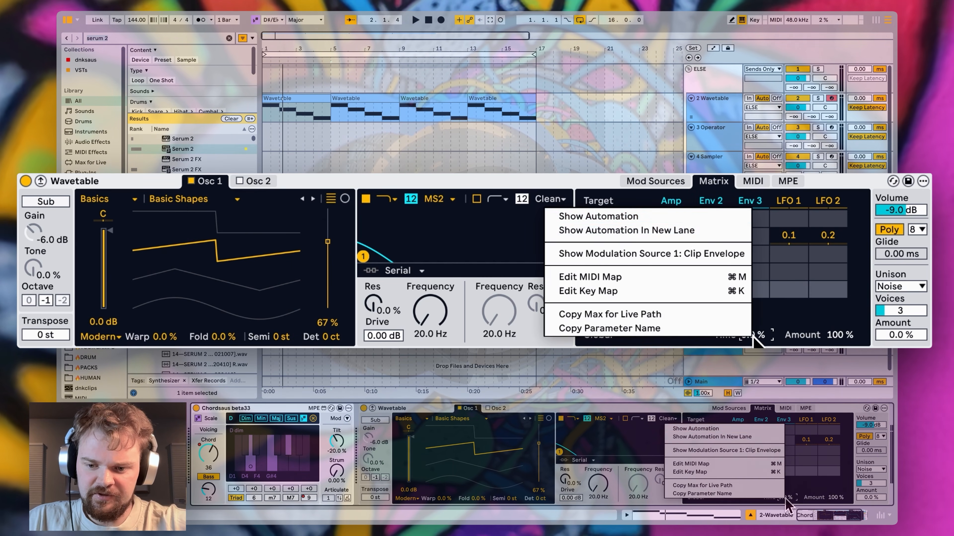
click(693, 230)
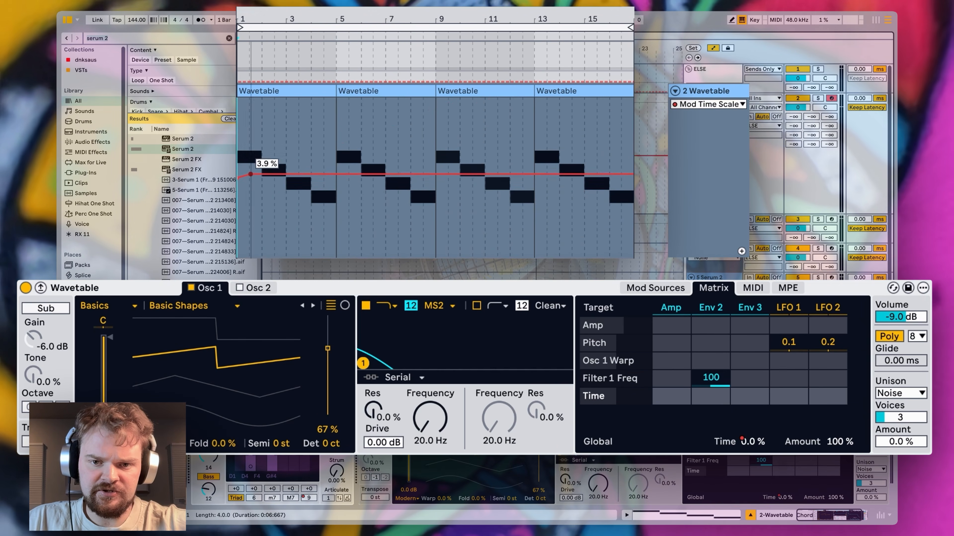
drag(251, 174, 631, 100)
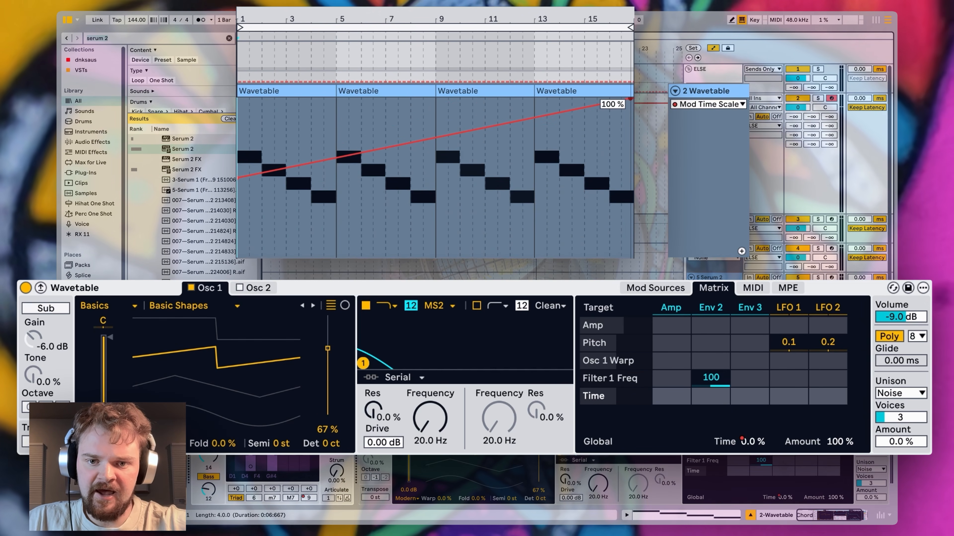
key(space)
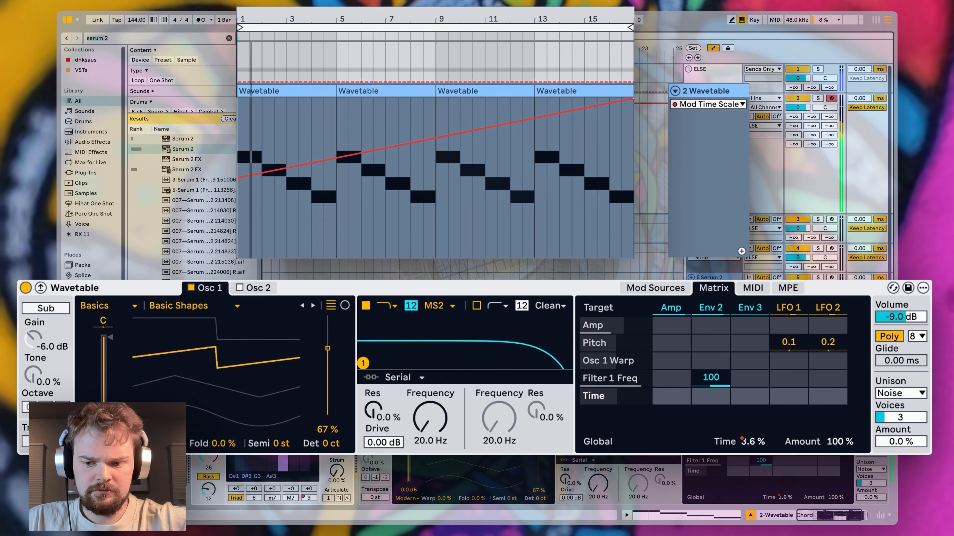
Show automation for the global modulation Amount, draw a ramp rising across the four clips to 180 %, and lower its end point
right_click(844, 442)
click(689, 322)
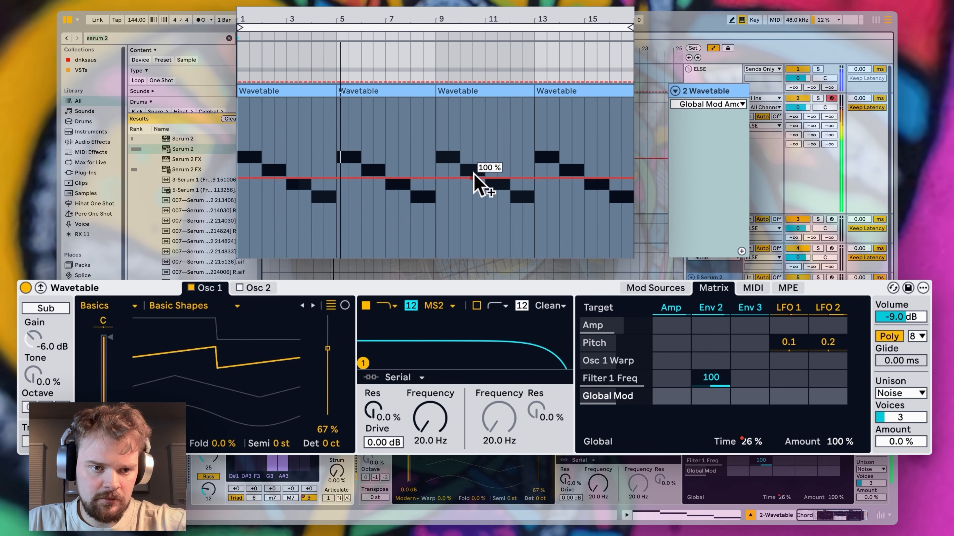
drag(474, 176, 237, 227)
drag(361, 204, 633, 115)
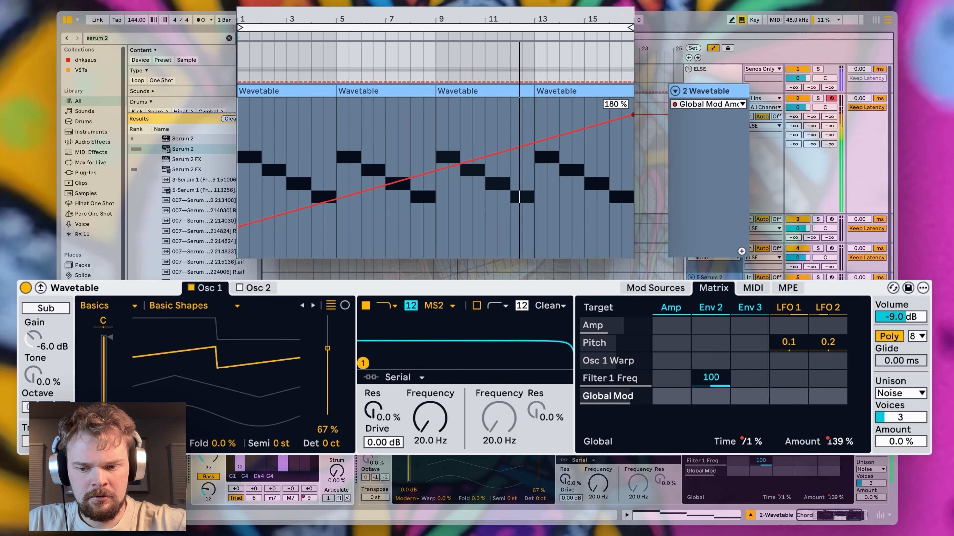
drag(633, 114, 633, 129)
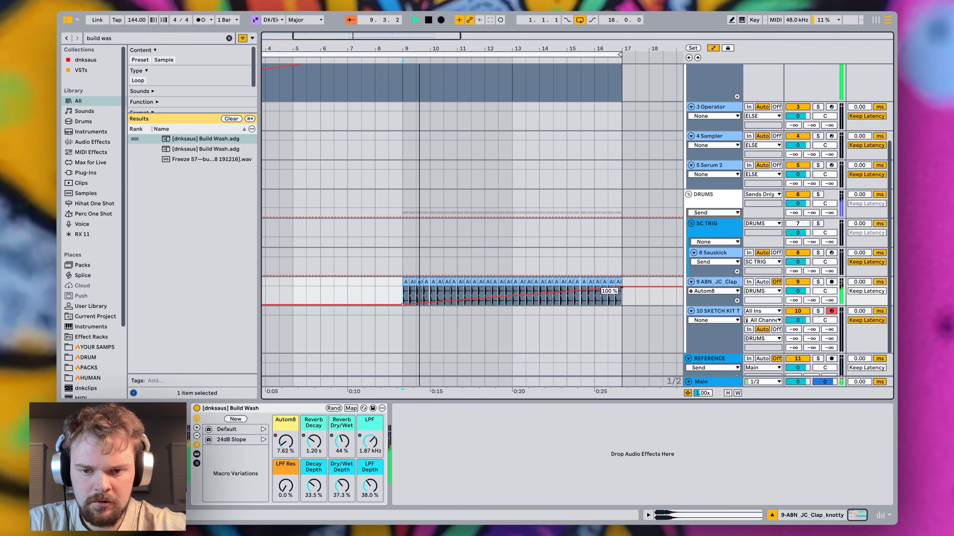
Play the Wavetable clips from bar 1 and raise the start of the Mod Time Scale automation to 57 %
key(a)
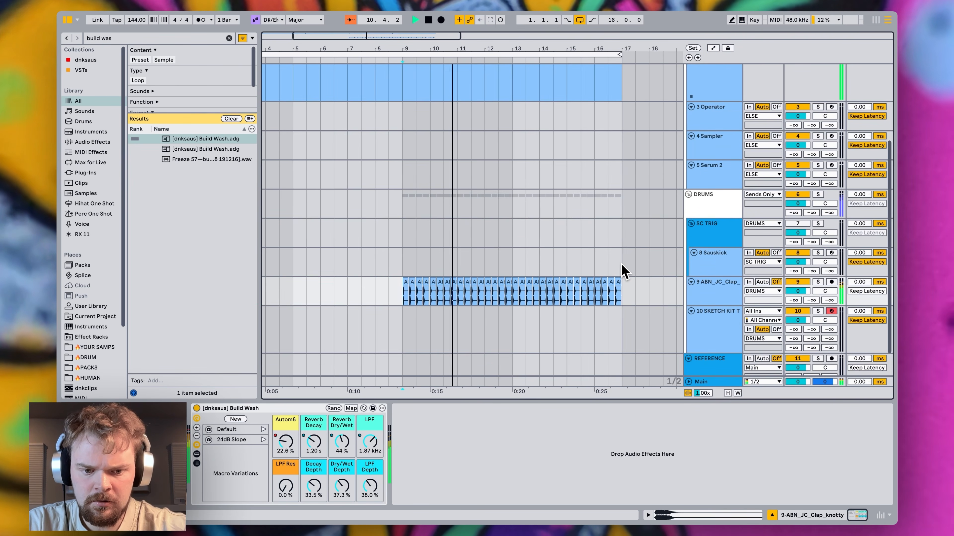
scroll(621, 264, up, 3)
scroll(621, 264, down, 5)
scroll(621, 264, left, 4)
scroll(621, 264, up, 5)
scroll(621, 264, right, 2)
key(shift+h)
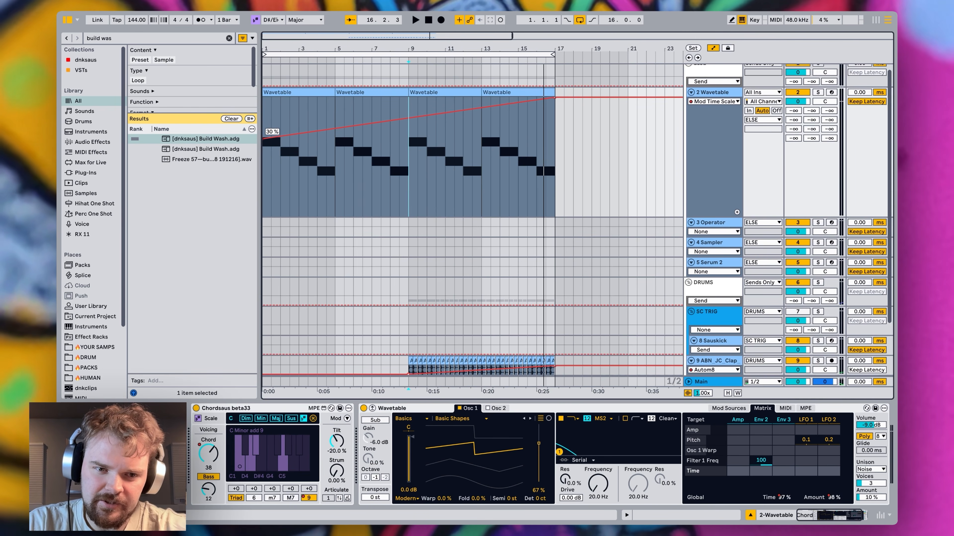
click(277, 90)
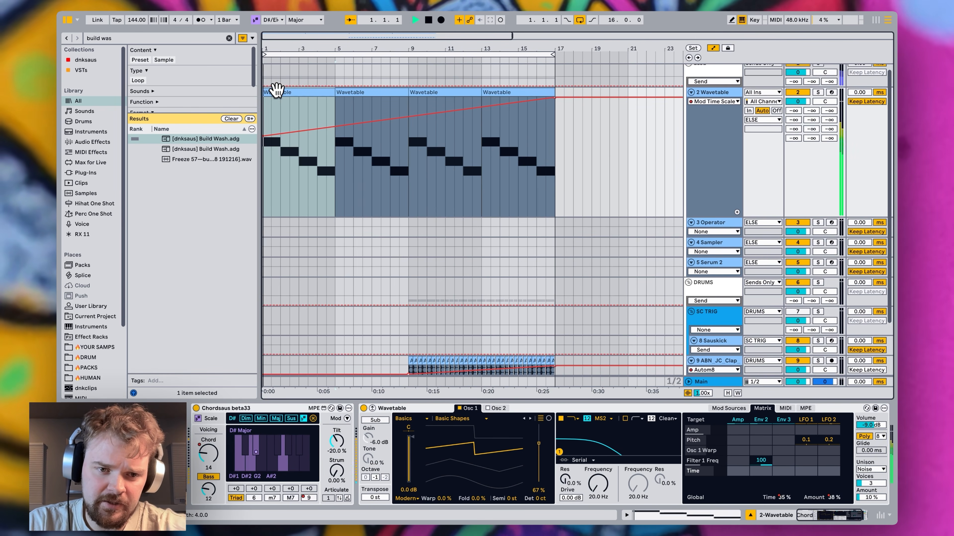
key(space)
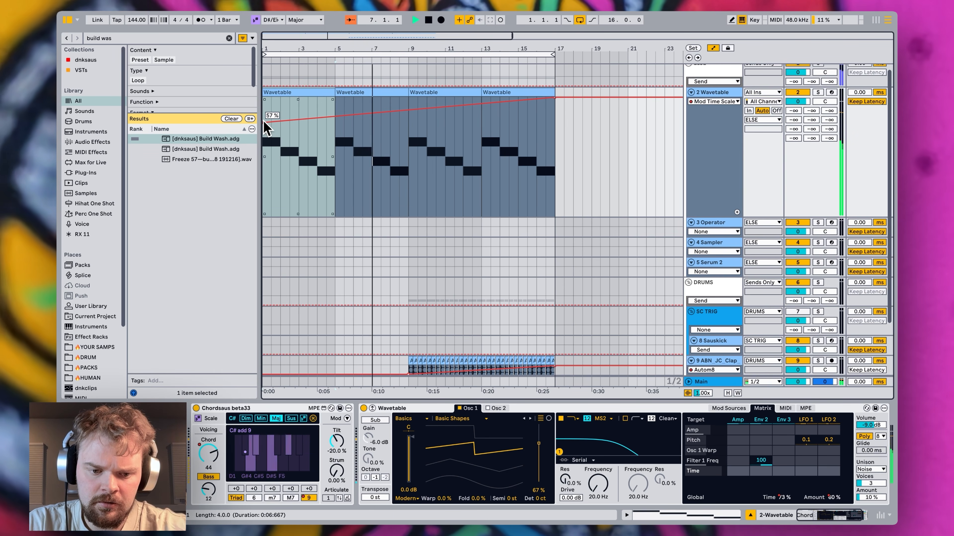
Automate the M7 extension in Chordsaus as off for the first two Wavetable clips and on from bar 9
click(272, 498)
click(273, 497)
click(292, 498)
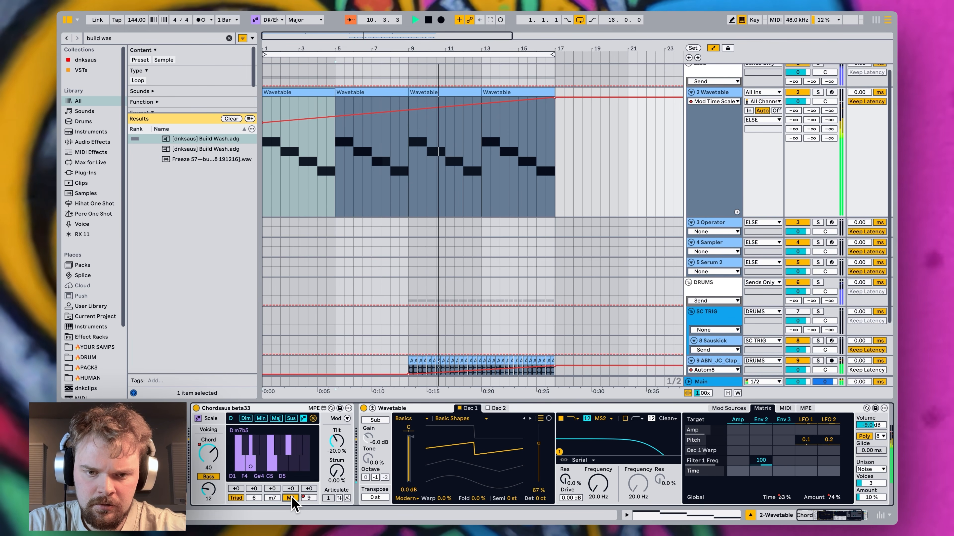
right_click(292, 497)
click(292, 498)
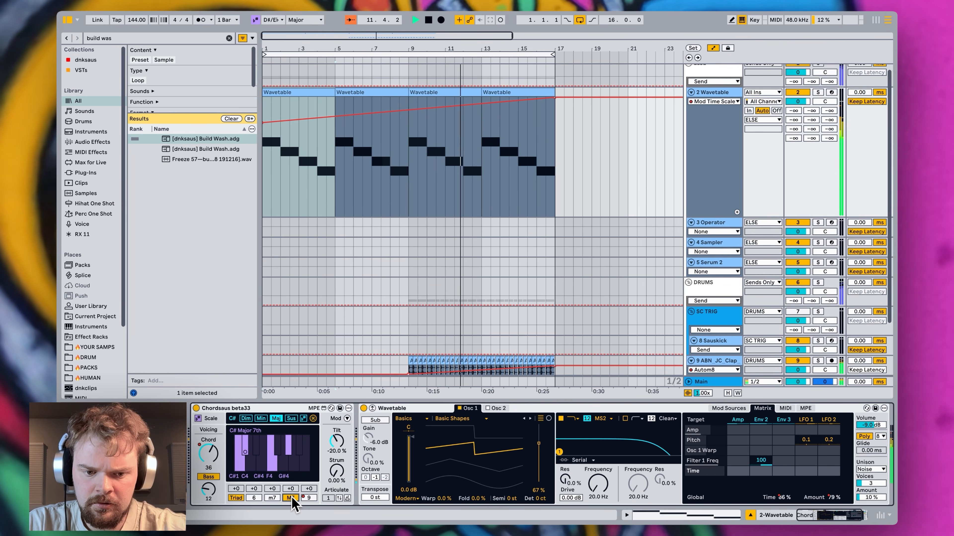
right_click(293, 498)
click(313, 423)
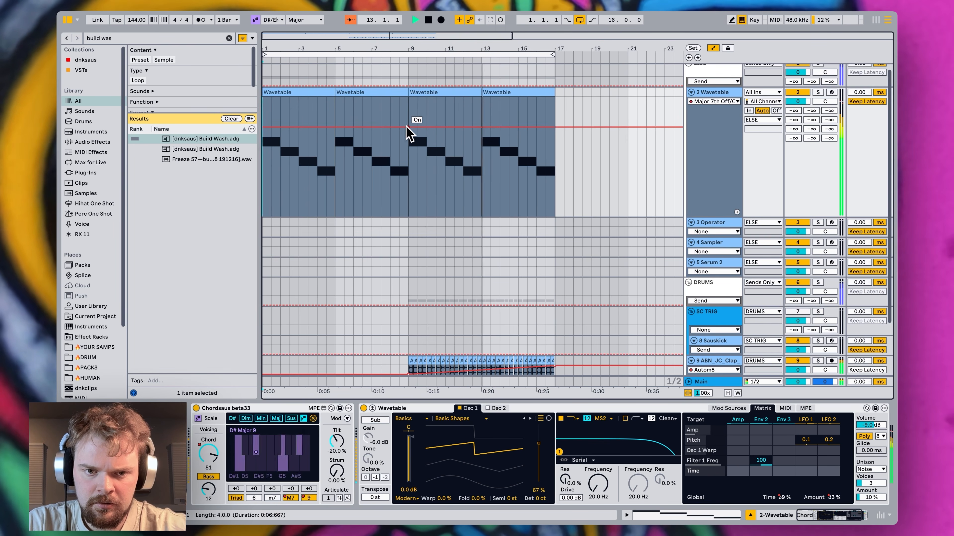
mouse_move(454, 128)
mouse_down()
mouse_move(454, 187)
mouse_move(408, 128)
mouse_up()
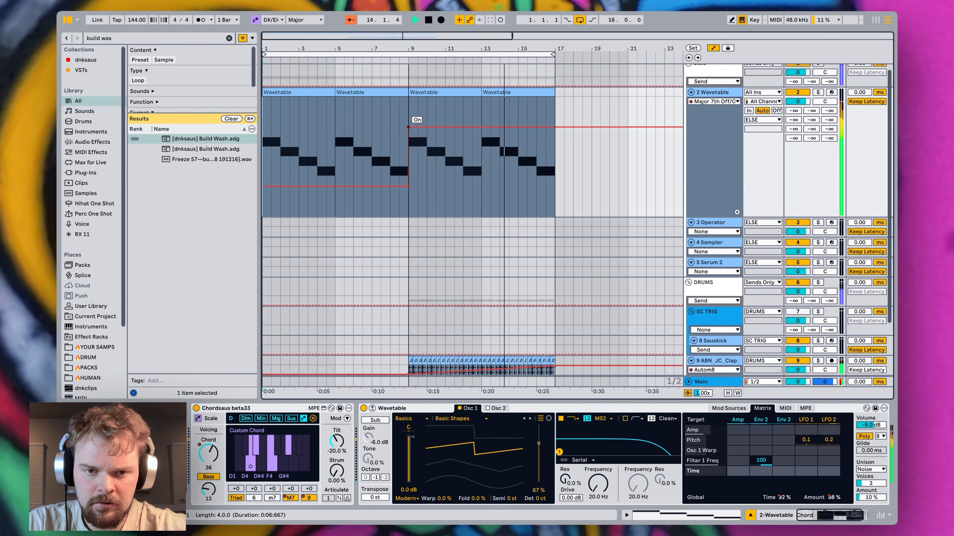
key(a)
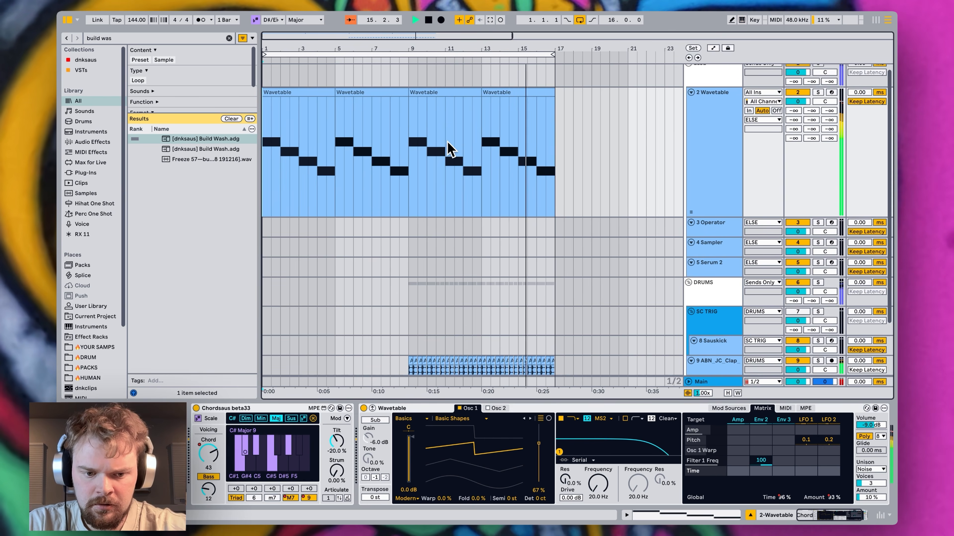
key(a)
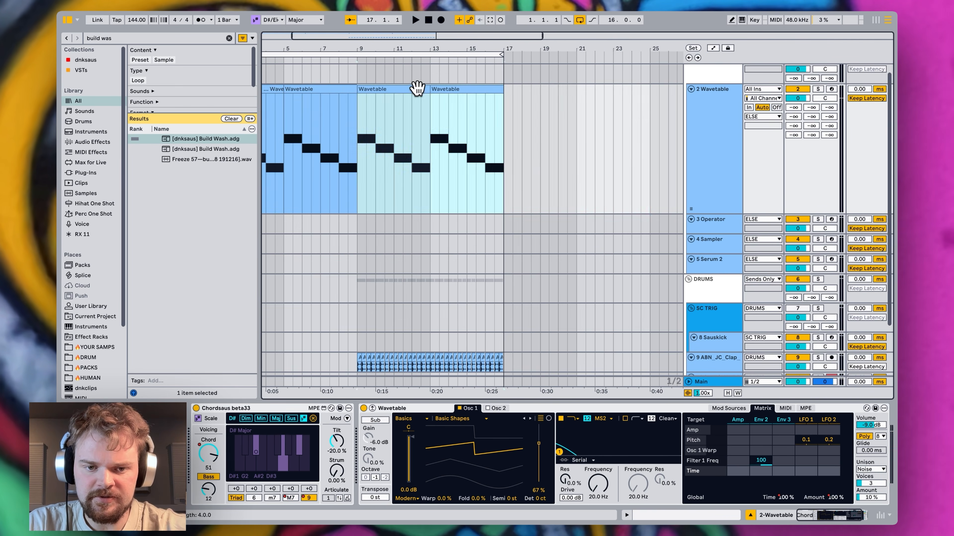
Duplicate the last two Wavetable clips to bar 17 and extend the loop to bar 25
key(super+d)
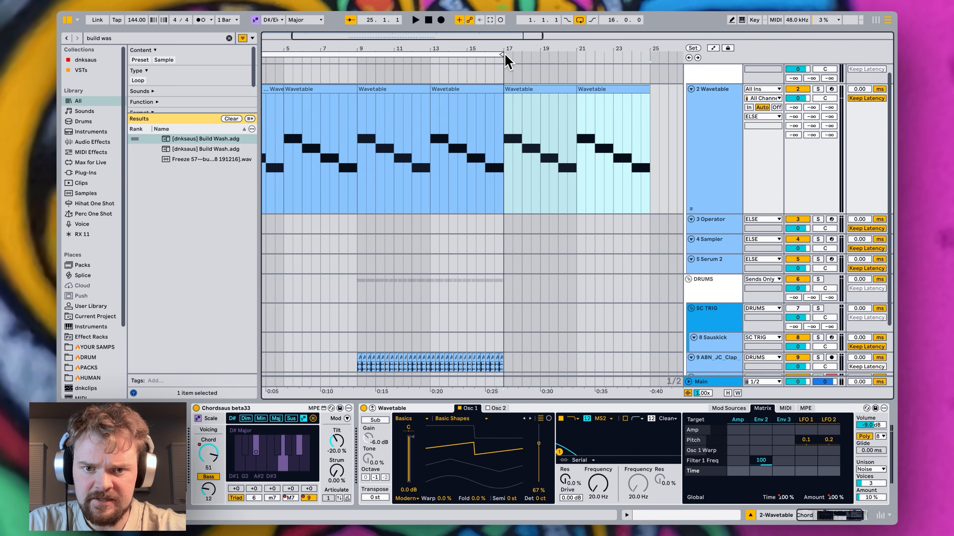
drag(503, 55, 650, 55)
Duplicate the Wavetable track, then delete the clips after bar 17 on the original and those before bar 17 on the copy
click(706, 139)
key(super+d)
drag(658, 182, 524, 177)
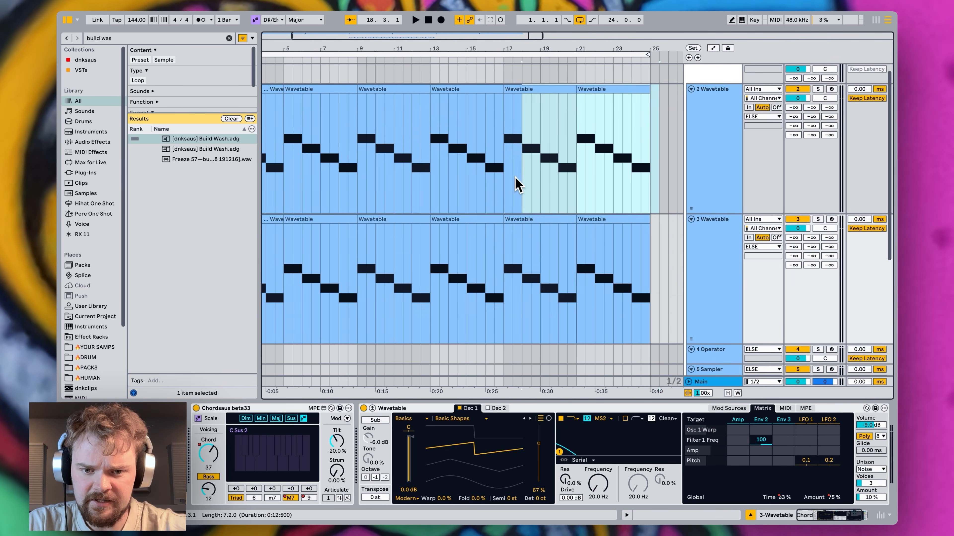
key(Delete)
drag(505, 240, 177, 238)
scroll(408, 285, down, 5)
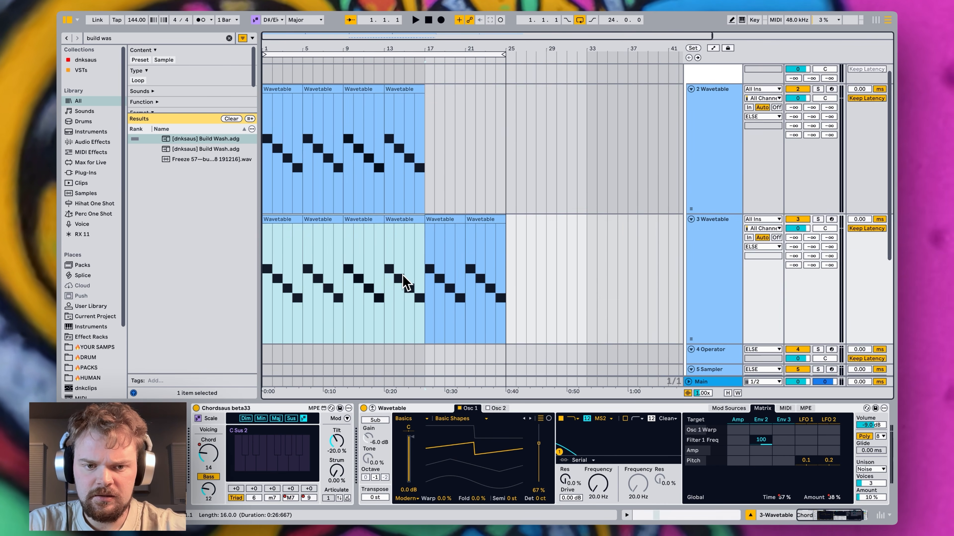
key(Delete)
Try to bounce the third and fourth Wavetable clips to a new track
click(360, 97)
shift+click(390, 97)
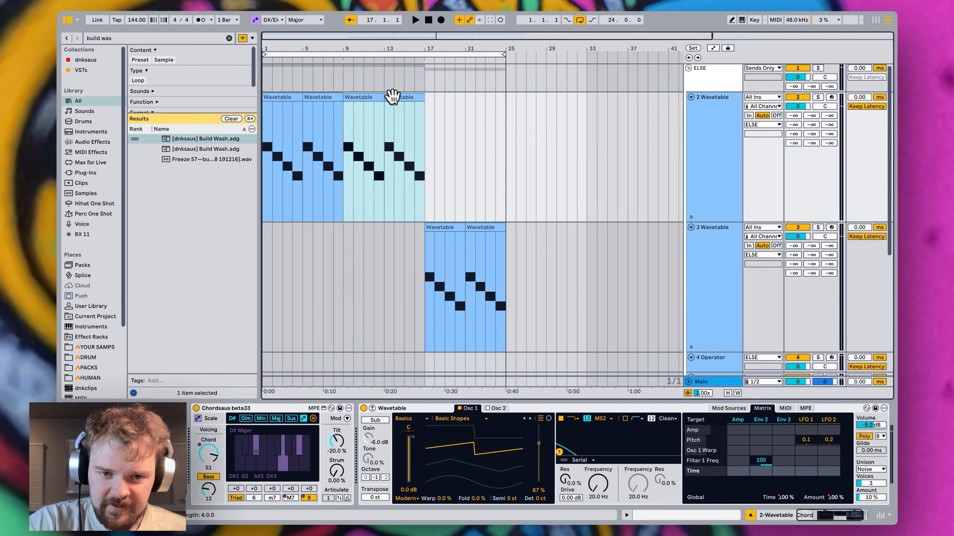
right_click(392, 97)
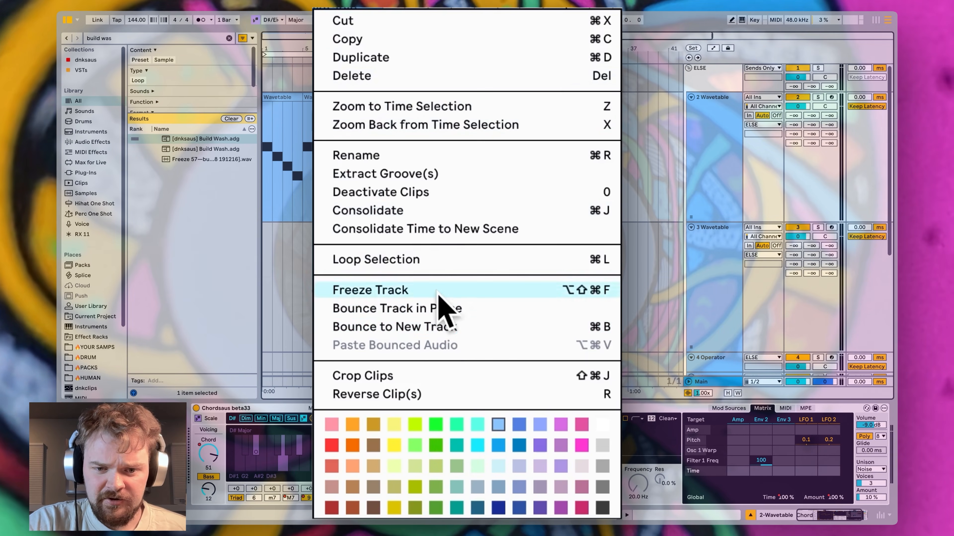
click(434, 330)
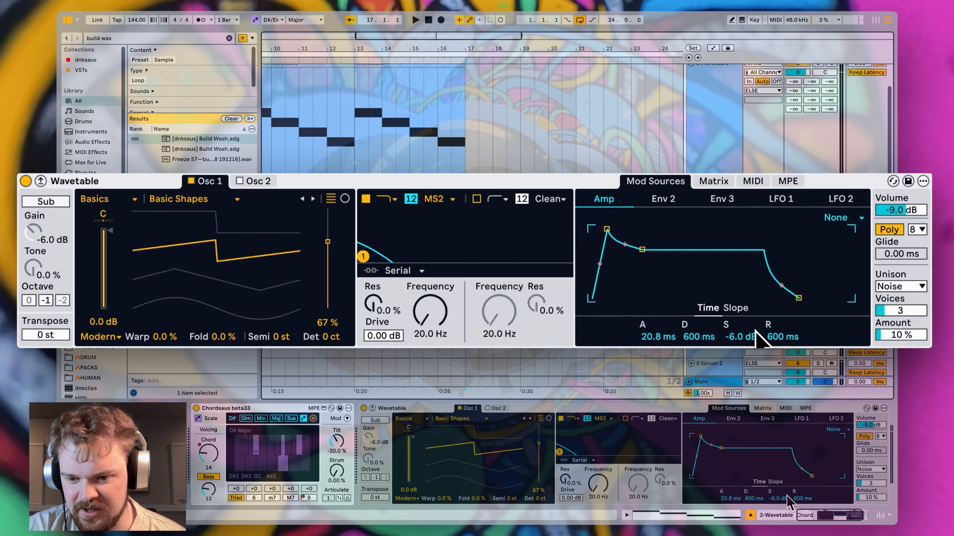
Set the duplicated Wavetable's global modulation Time to -30 % in the matrix and play the part
click(723, 181)
key(space)
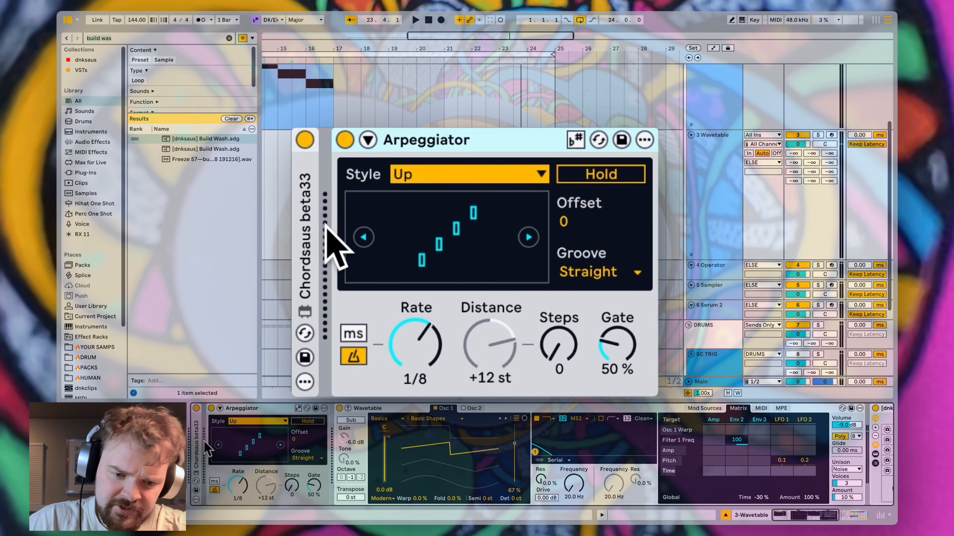
Group the Arpeggiator into a MIDI Effect Rack and create an empty parallel chain beside it
key(super+g)
click(211, 437)
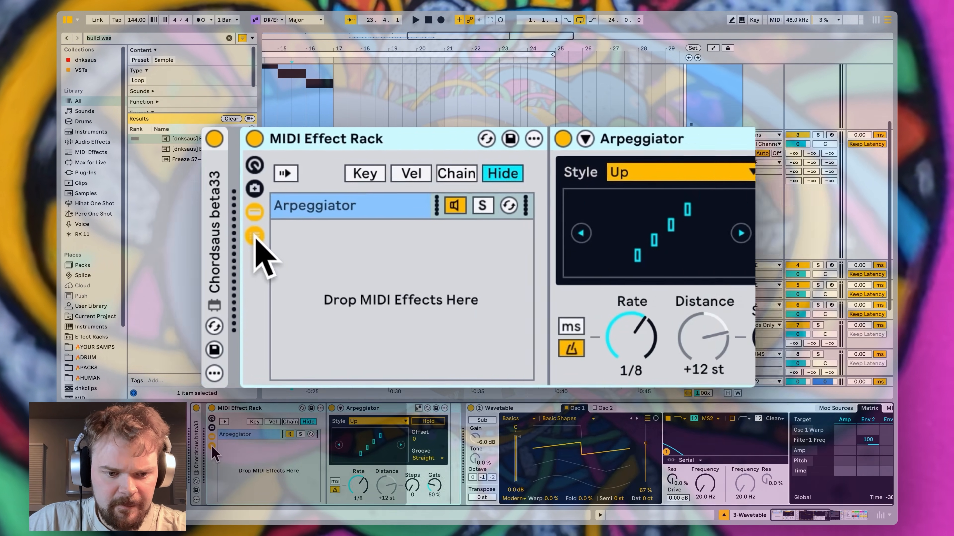
right_click(236, 455)
click(255, 469)
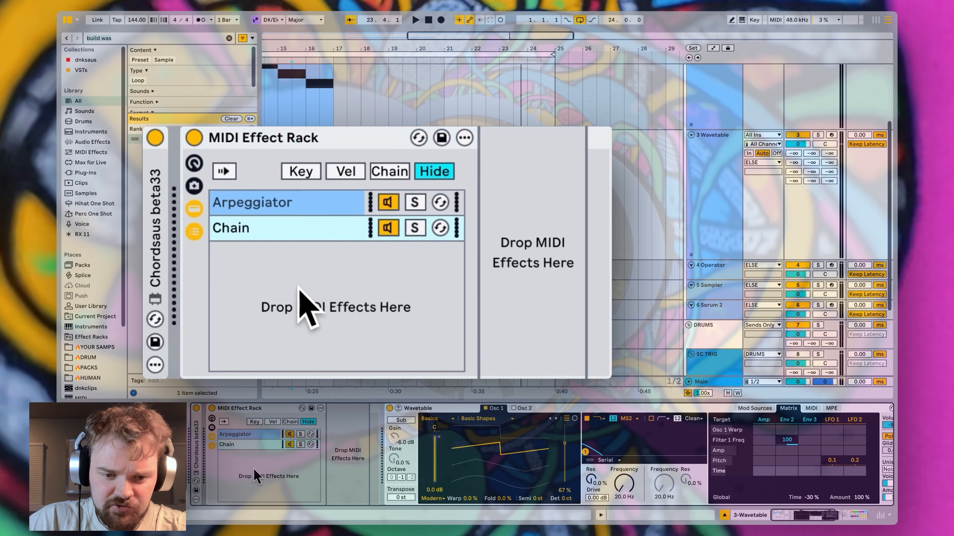
Select the Arpeggiator chain and audition the arpeggio layered with the empty chain
click(244, 435)
click(376, 134)
key(space)
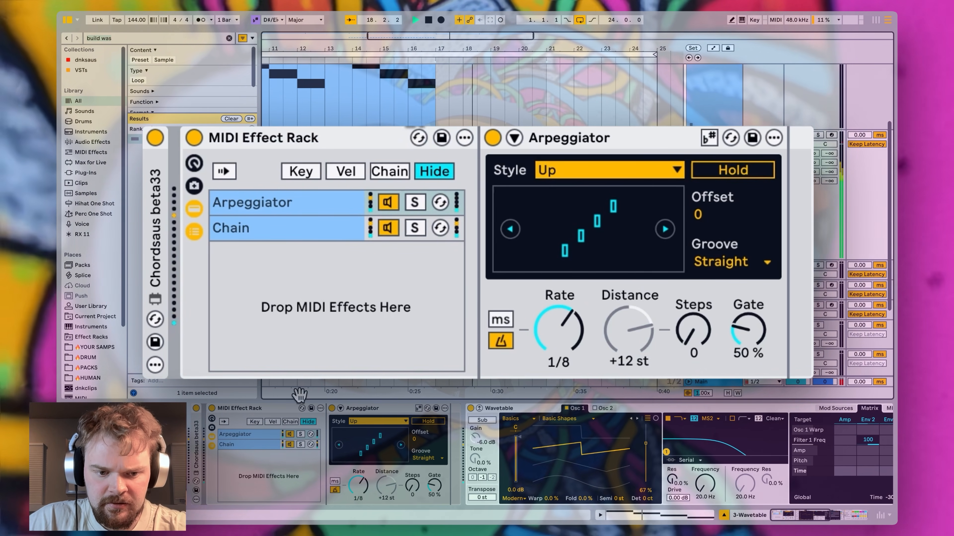
key(space)
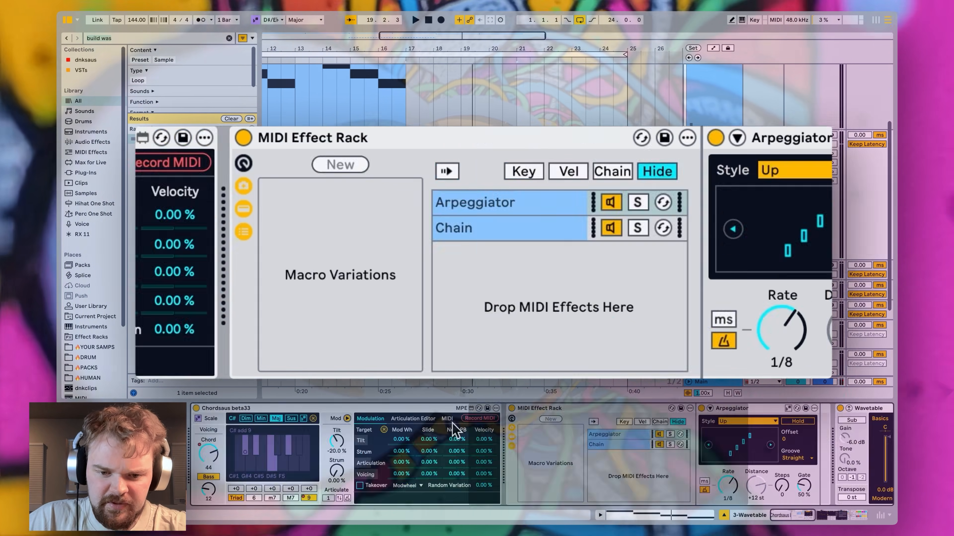
Turn off Harpify in the MIDI settings of Chordsaus
click(446, 418)
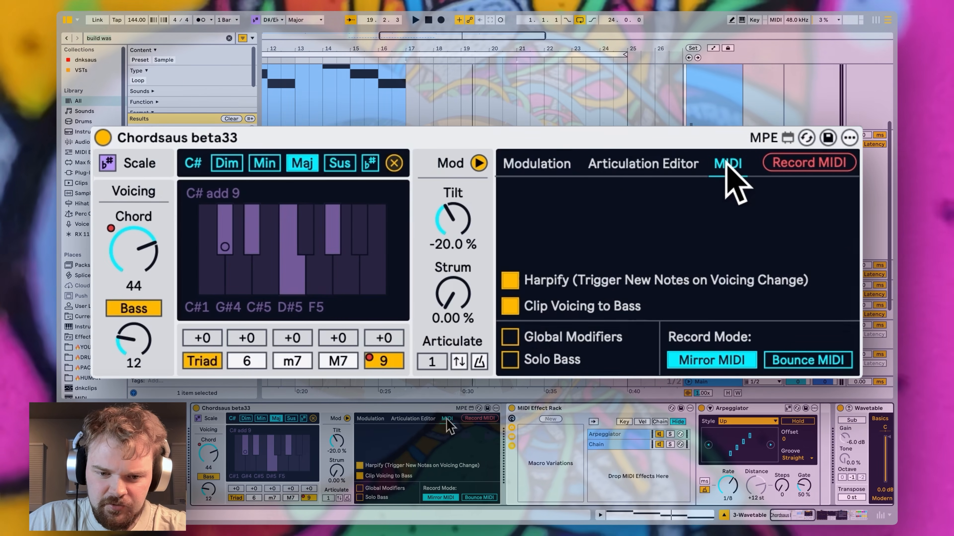
click(511, 281)
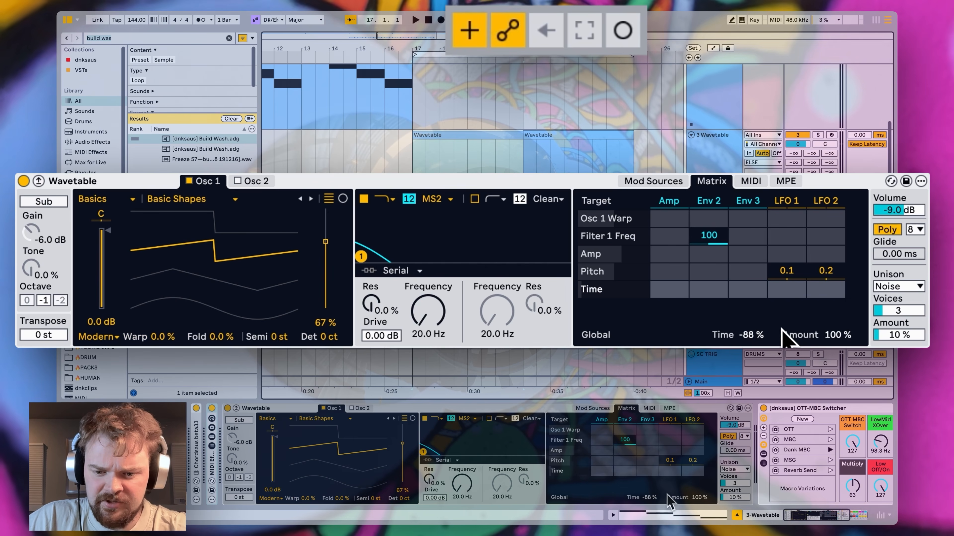
Raise the duplicated Wavetable's global modulation Time and reset it to its default
drag(649, 497, 649, 477)
double_click(650, 498)
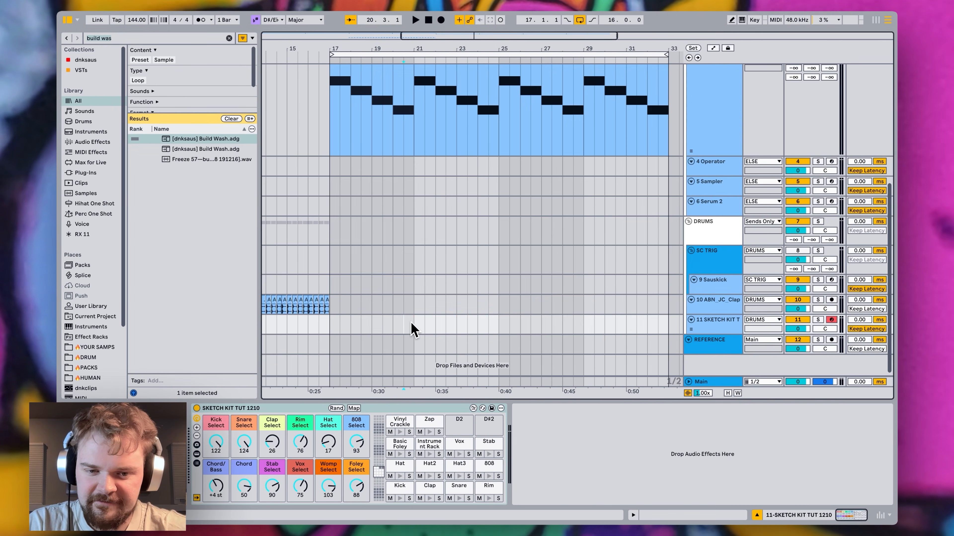
Create a four-bar MIDI clip at bar 21 on the SKETCH KIT track, draw a kick on 1 and a clap on 1.3, and play it
drag(411, 321, 497, 328)
key(super+shift+m)
key(b)
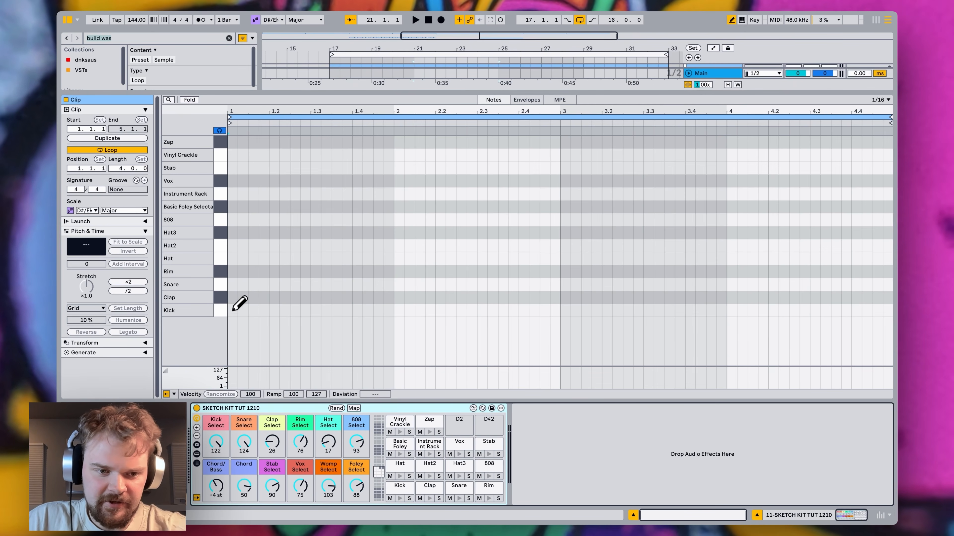
click(233, 311)
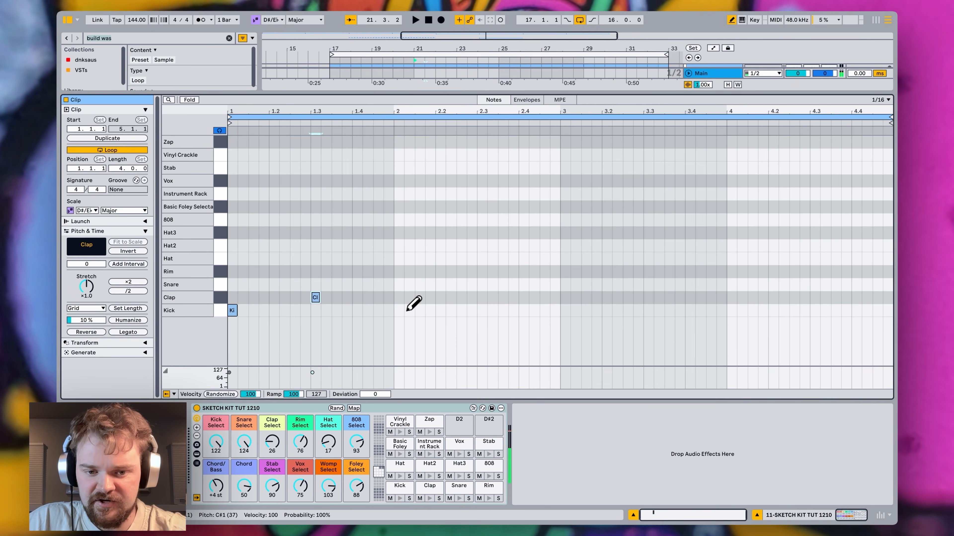
key(space)
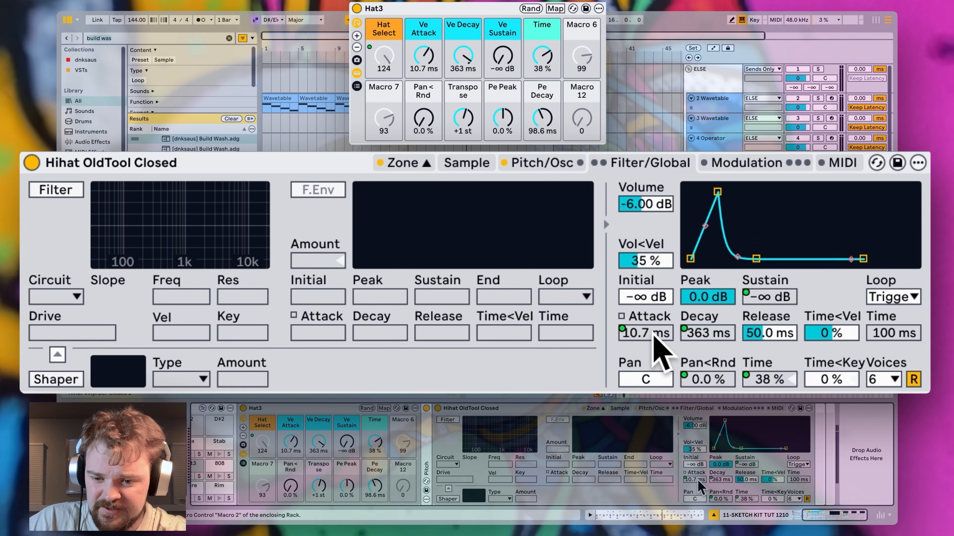
Lower the Hat3 rack's Time macro to 16 %, then to -22 %, and further down
drag(542, 57, 542, 94)
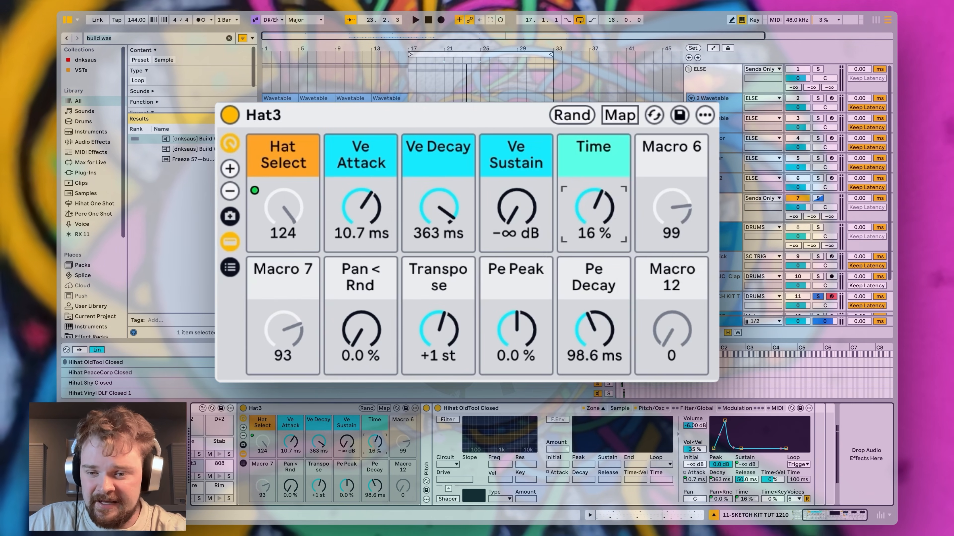
drag(374, 441, 374, 450)
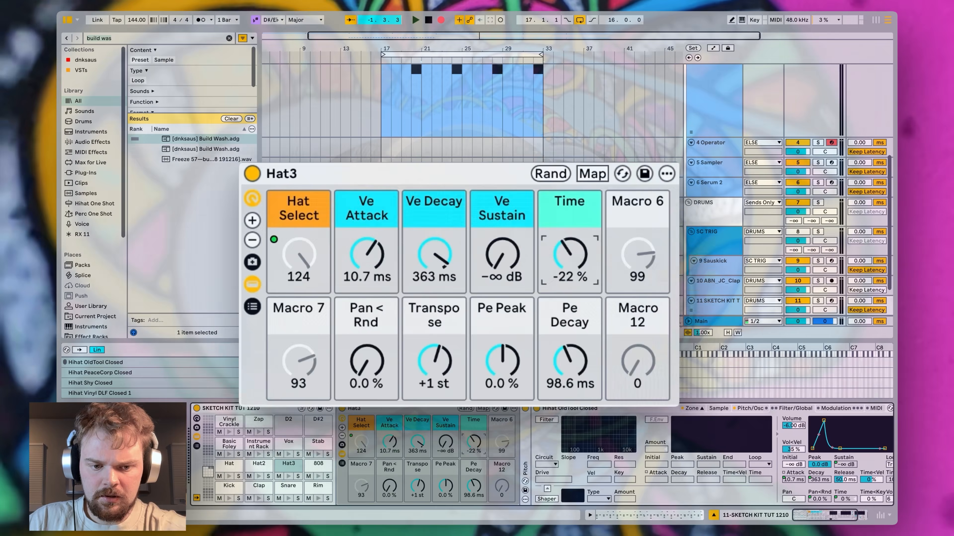
drag(474, 448, 473, 472)
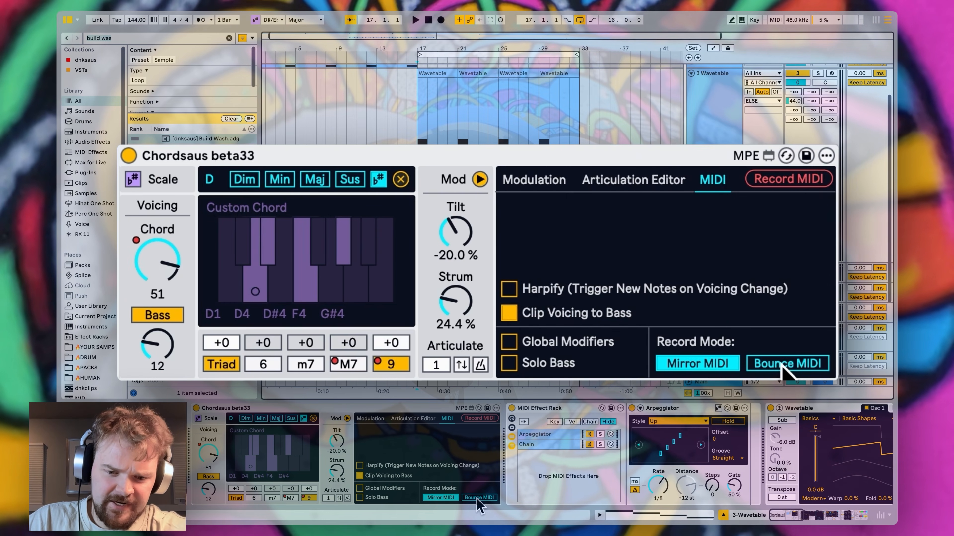
Set the Chordsaus record mode to Bounce MIDI and record its output from bar 17 onto a new MIDI track
click(477, 498)
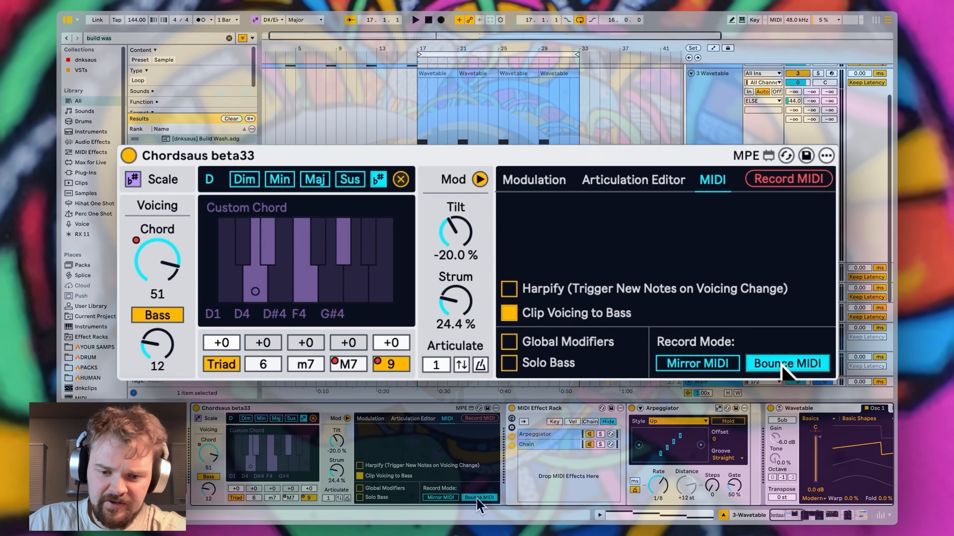
click(493, 418)
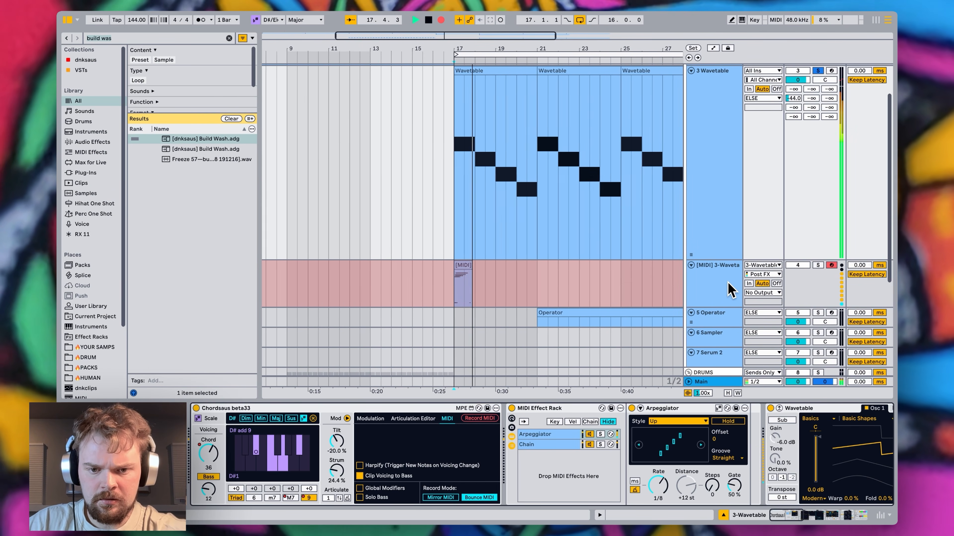
Copy the bounced chord MIDI clip to the Operator track and delete its chord notes, keeping only the bass notes
drag(723, 306, 514, 337)
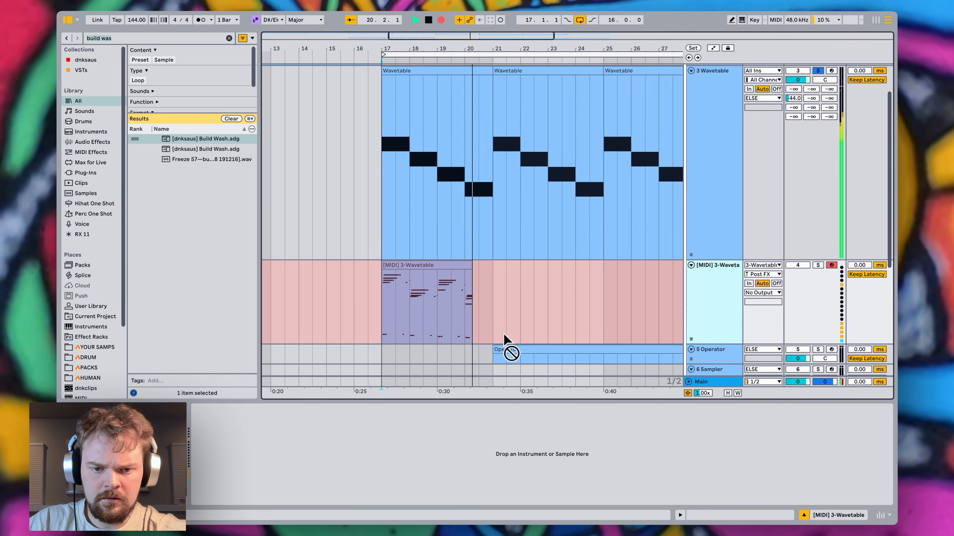
scroll(402, 331, up, 4)
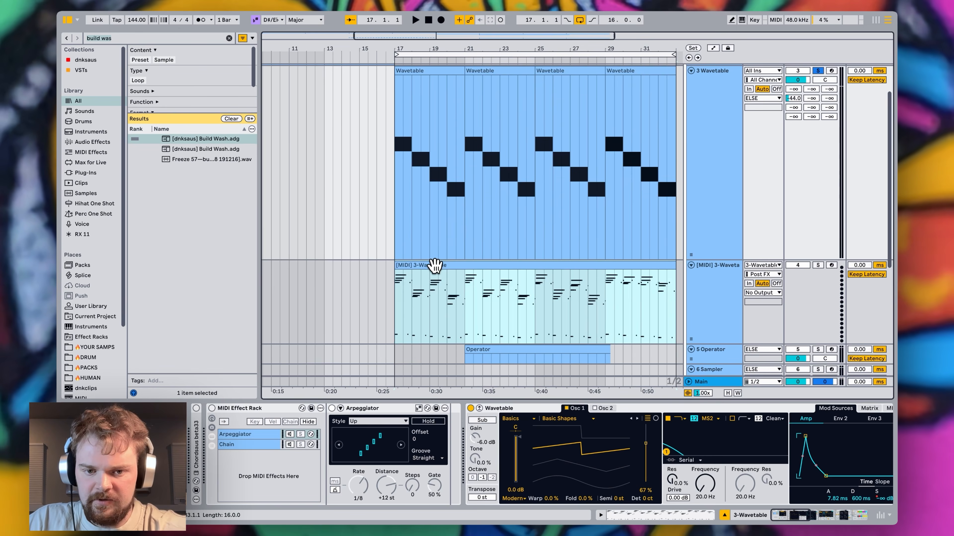
key(h)
double_click(469, 157)
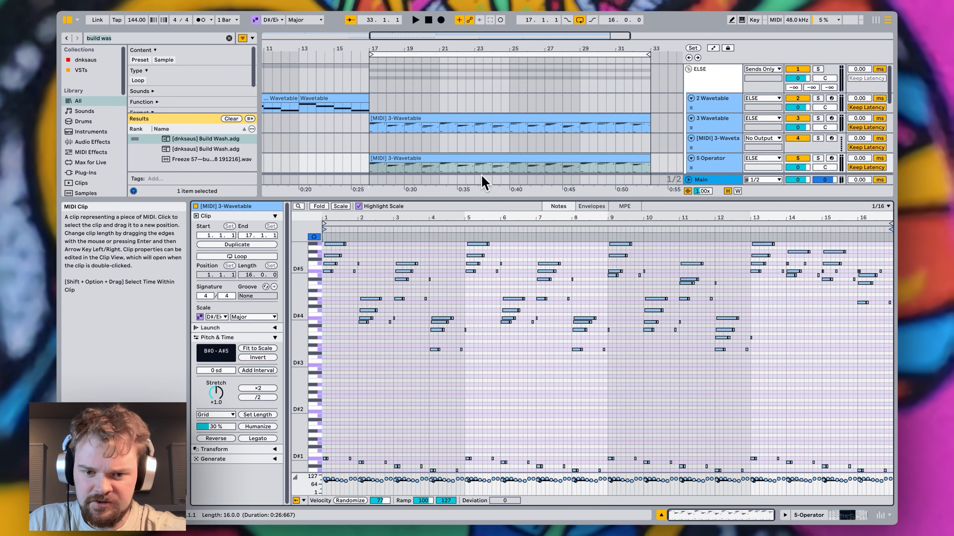
key(Delete)
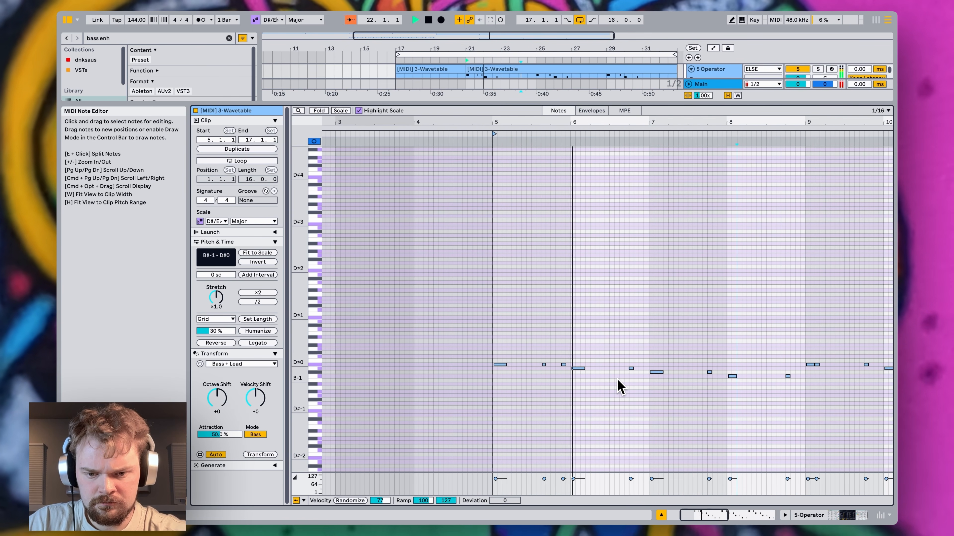
Set Operator's oscillator B Coarse to 5 and vary the global Time control while auditioning the bass line
key(shift+Tab)
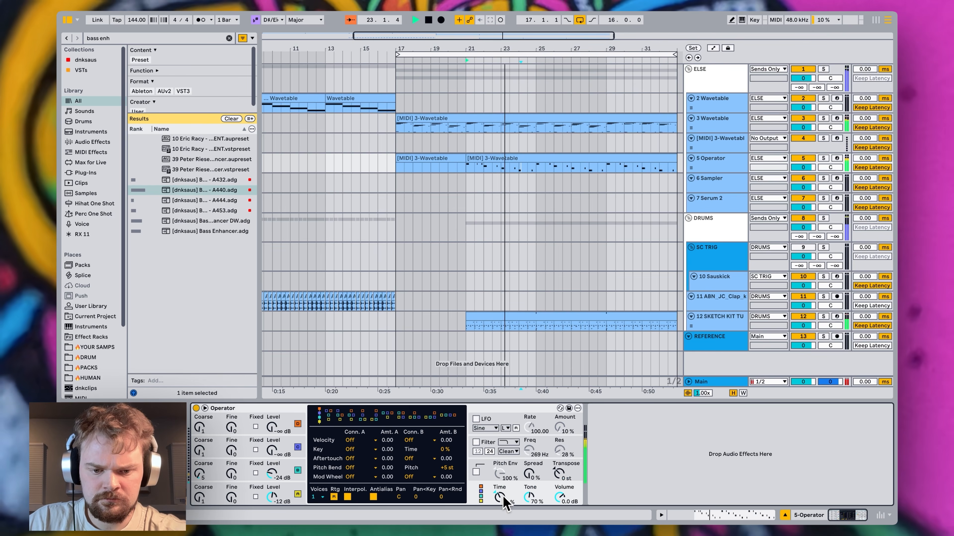
key(space)
click(202, 478)
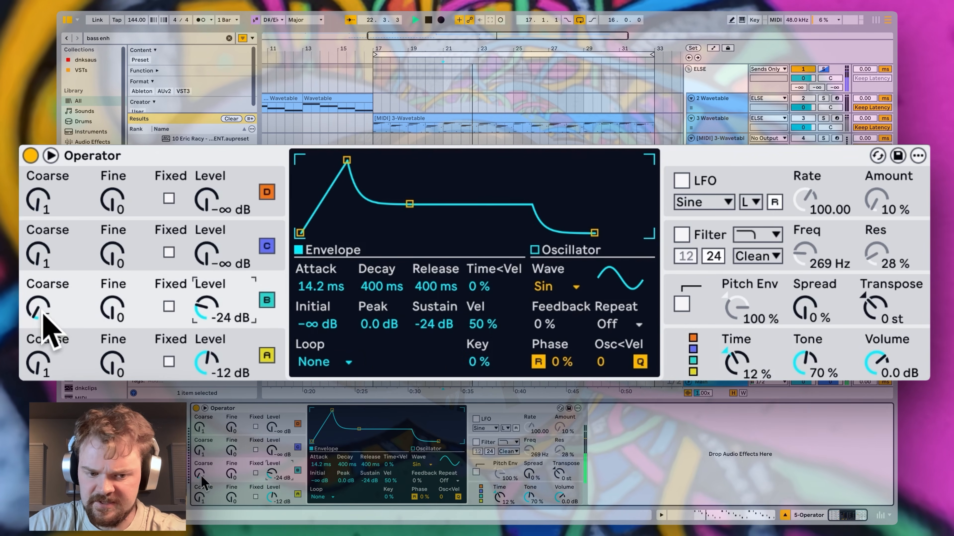
drag(200, 475, 201, 479)
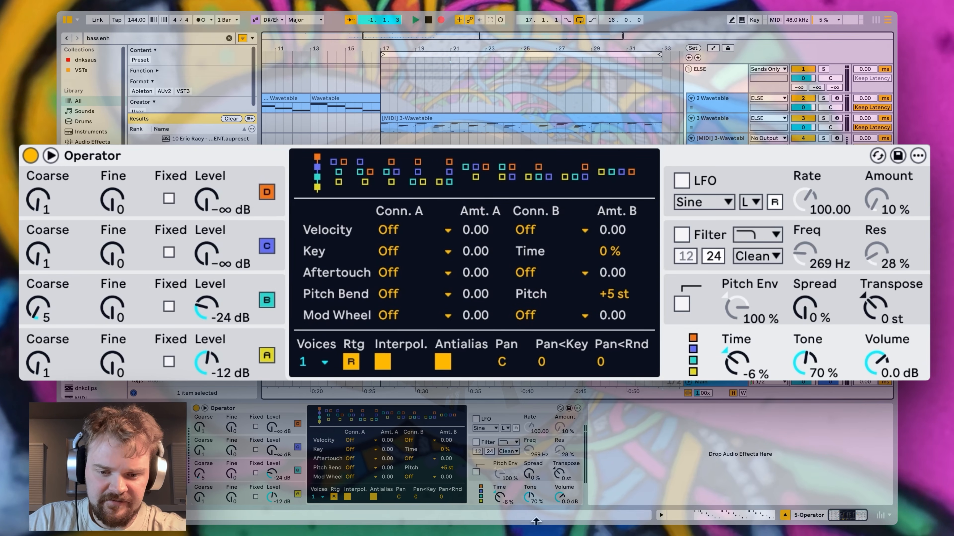
click(500, 497)
drag(500, 499, 500, 499)
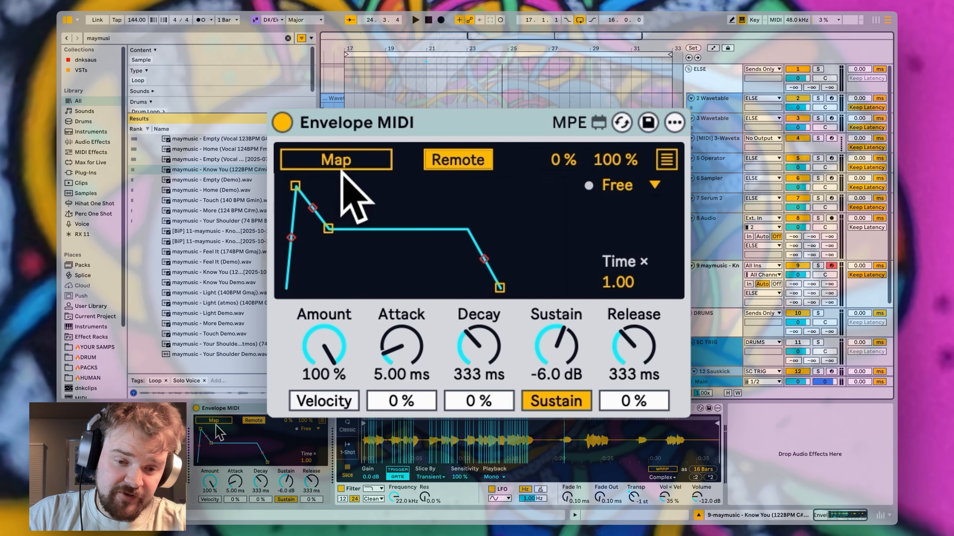
Switch Hybrid Reverb's algorithm to Prism, and on OTT raise Time to about 431 % and lower Amount
drag(306, 460, 306, 468)
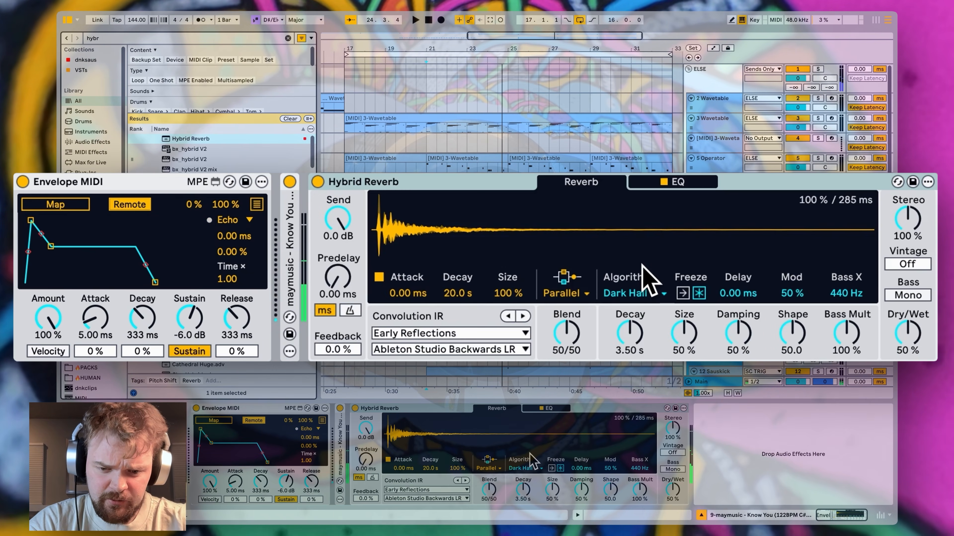
click(638, 292)
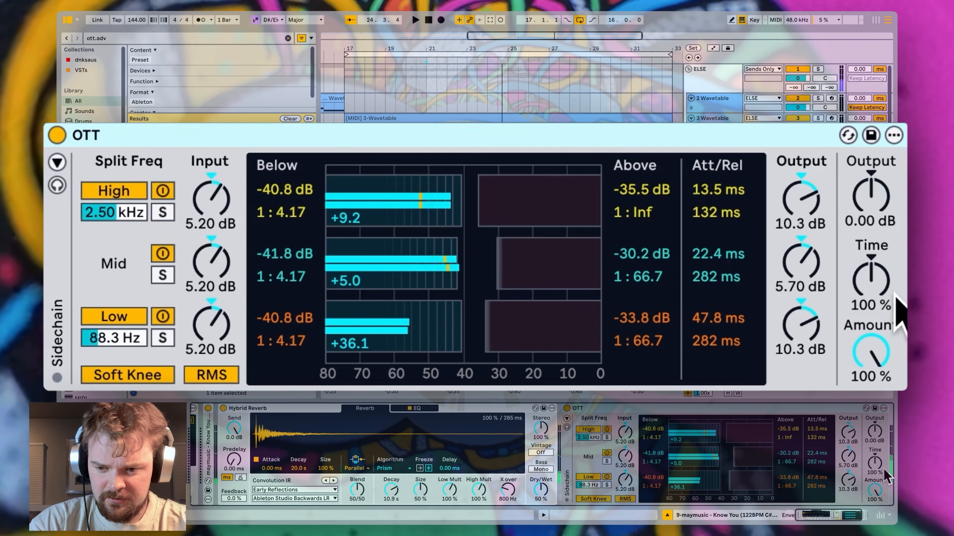
drag(874, 463, 875, 449)
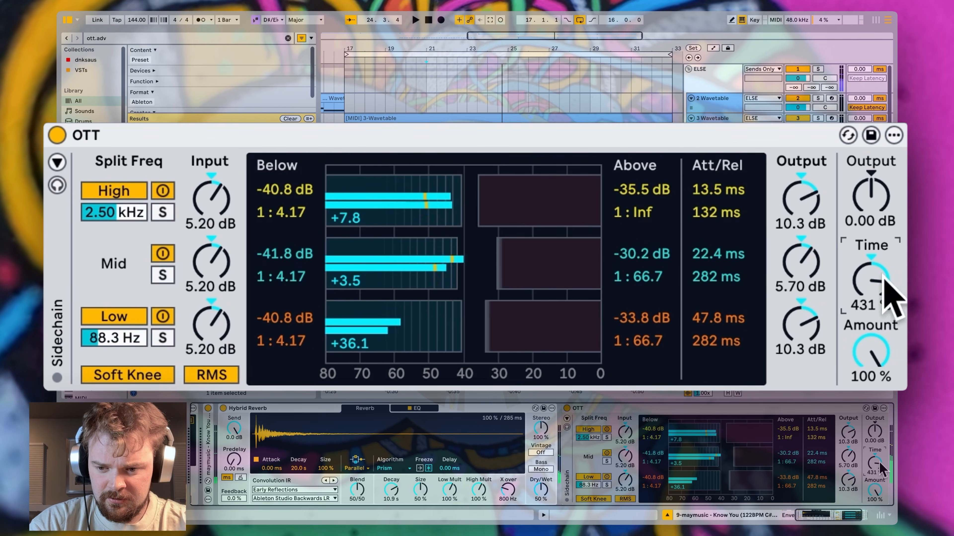
drag(876, 494, 876, 515)
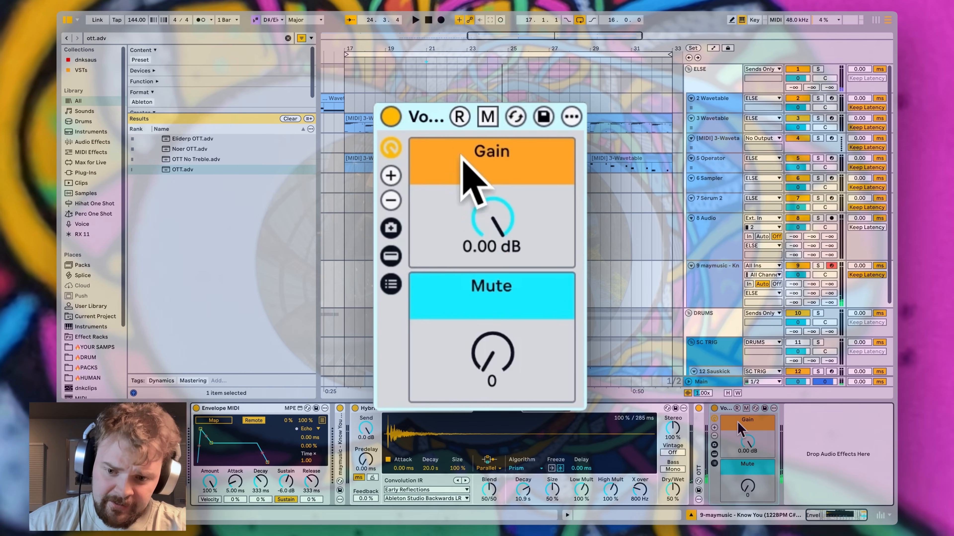
Show the volume rack's devices, map the Envelope MIDI to its Gain macro, and set the envelope's Attack to 46.6 ms
click(714, 454)
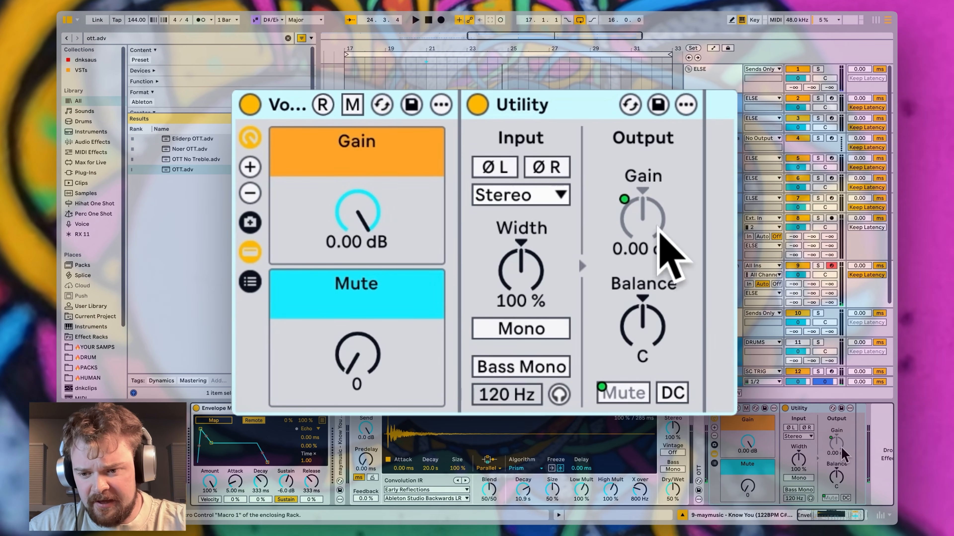
drag(749, 442, 742, 466)
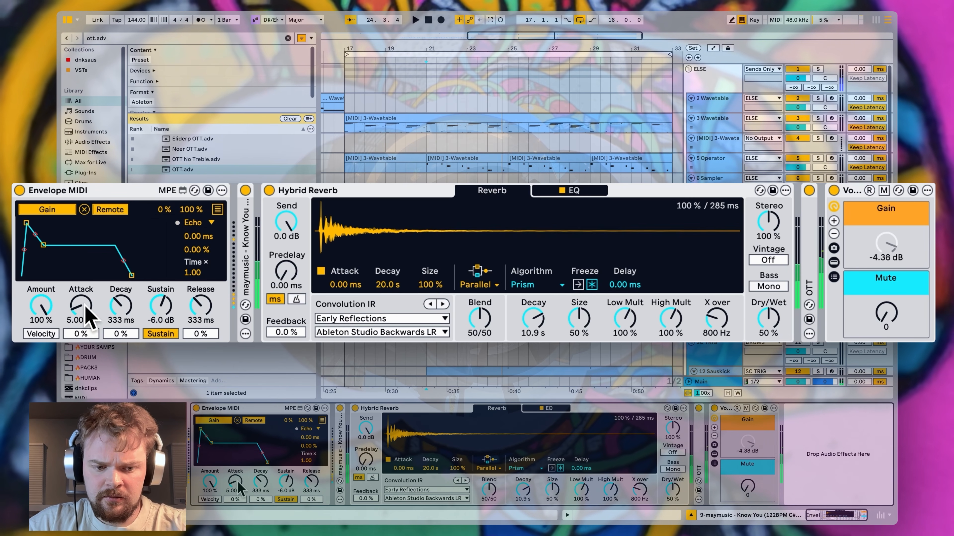
drag(84, 312, 85, 294)
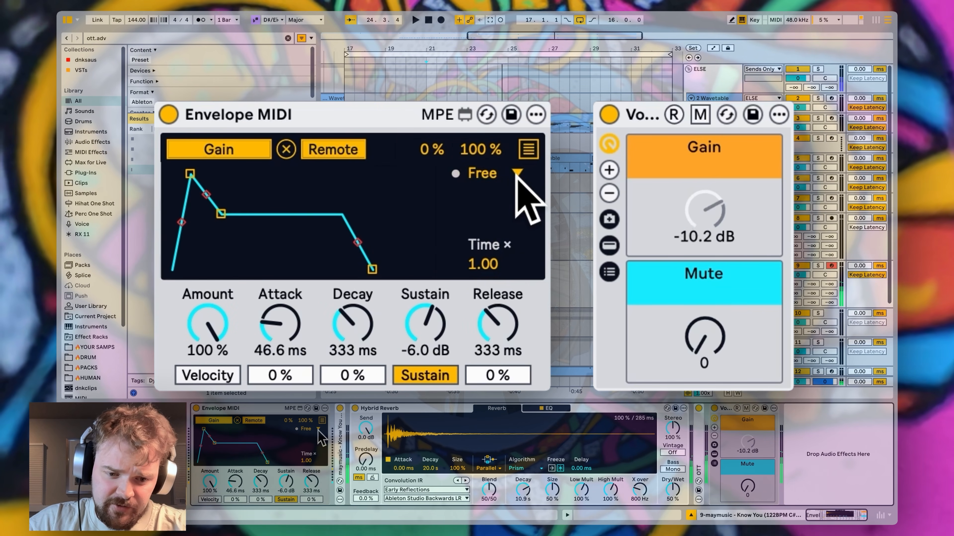
Set the Envelope MIDI to Echo mode at 200 ms and 67.7 %, with Sustain at -inf dB and Decay at 87.7 ms
click(511, 177)
click(503, 272)
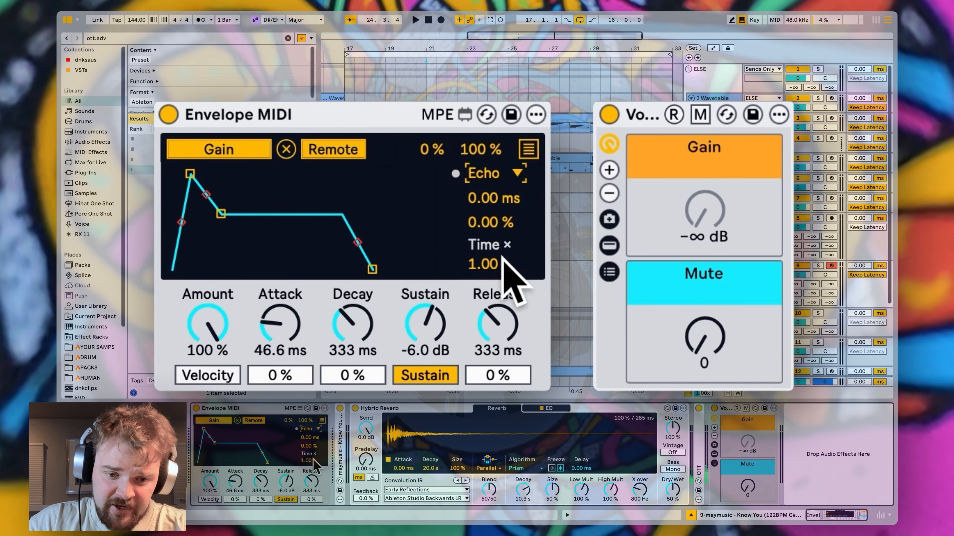
mouse_move(504, 204)
mouse_down()
mouse_move(505, 190)
mouse_move(505, 219)
mouse_move(503, 186)
mouse_up()
drag(424, 320, 424, 375)
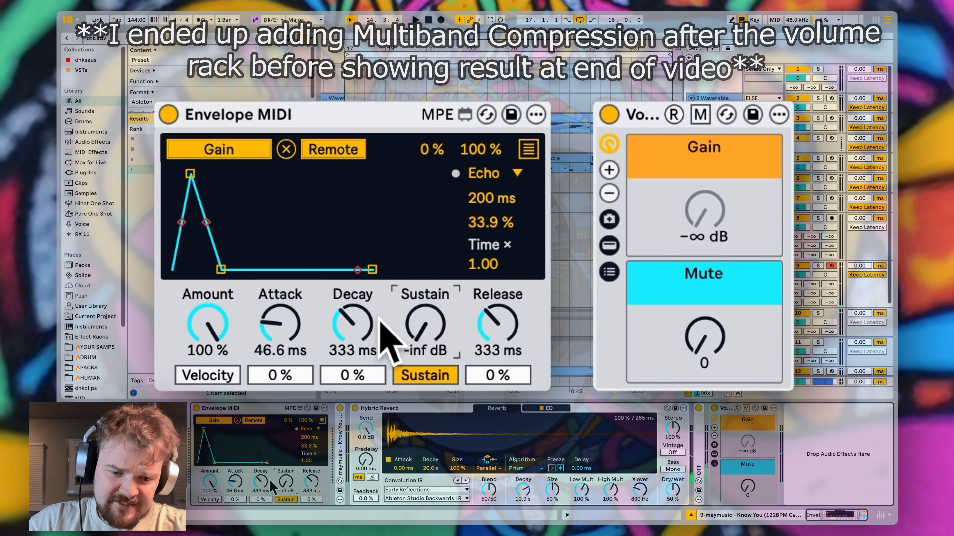
drag(359, 314, 359, 332)
drag(503, 222, 503, 201)
drag(532, 160, 553, 164)
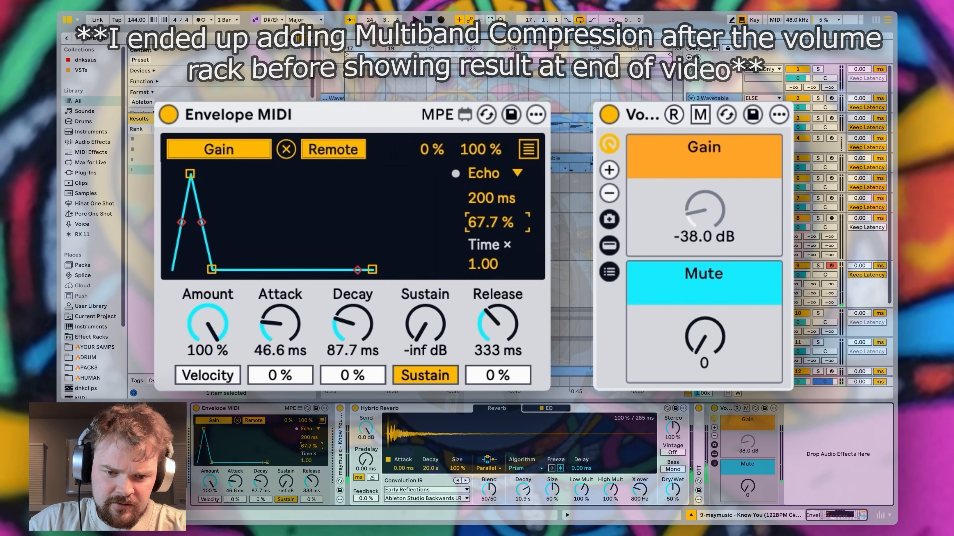
Lower the Envelope MIDI's Time multiplier to 0.68 and reset it to its default
mouse_move(491, 260)
mouse_down()
mouse_move(492, 237)
mouse_move(492, 260)
mouse_up()
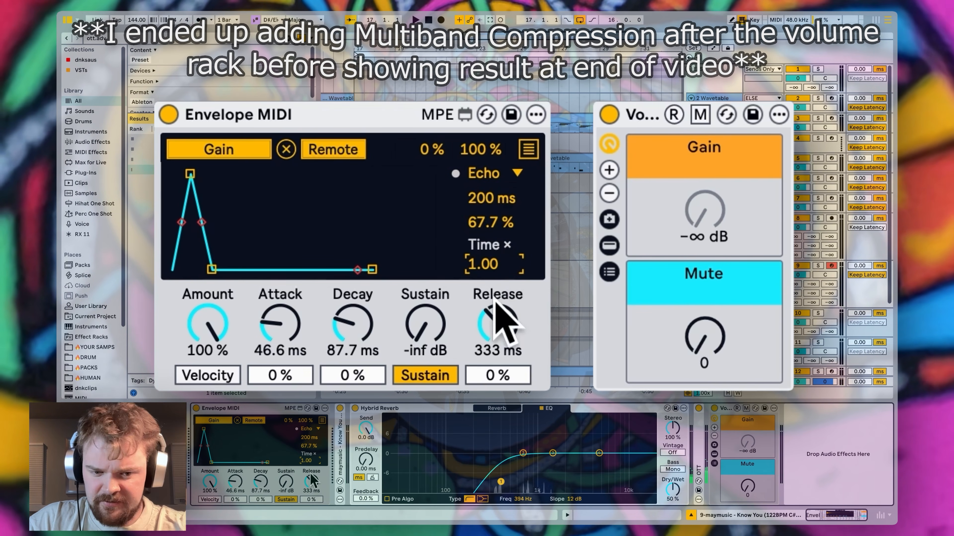
mouse_move(493, 265)
mouse_down()
mouse_move(493, 244)
mouse_move(500, 266)
mouse_up()
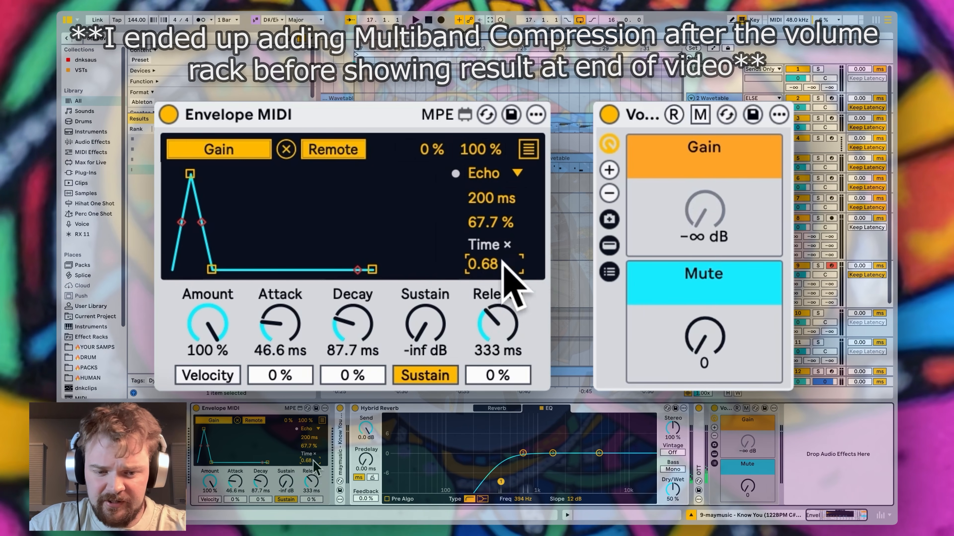
double_click(501, 261)
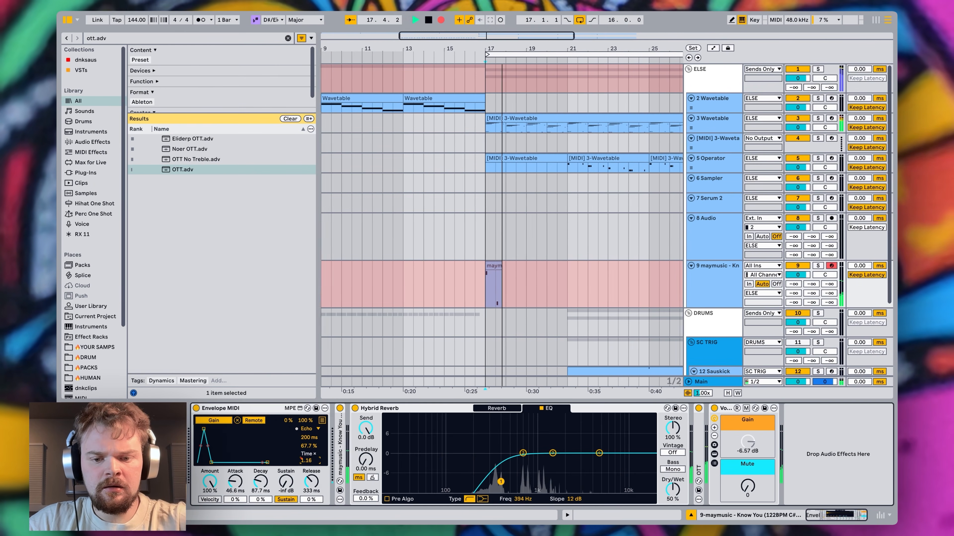
Vary the envelope's Time multiplier while recording the sliced maymusic vocal part from bar 17
mouse_move(311, 463)
mouse_down()
mouse_move(311, 455)
mouse_move(311, 467)
mouse_up()
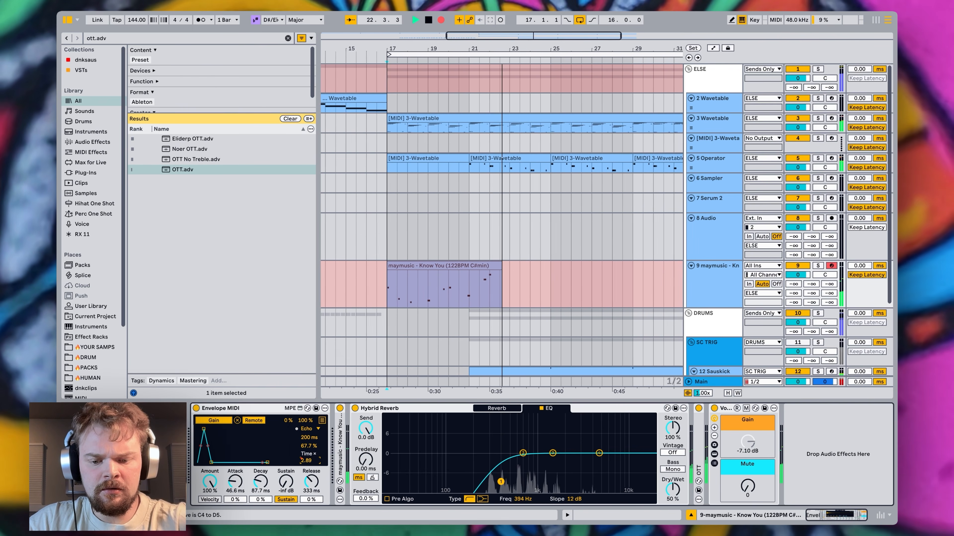
drag(311, 460, 311, 463)
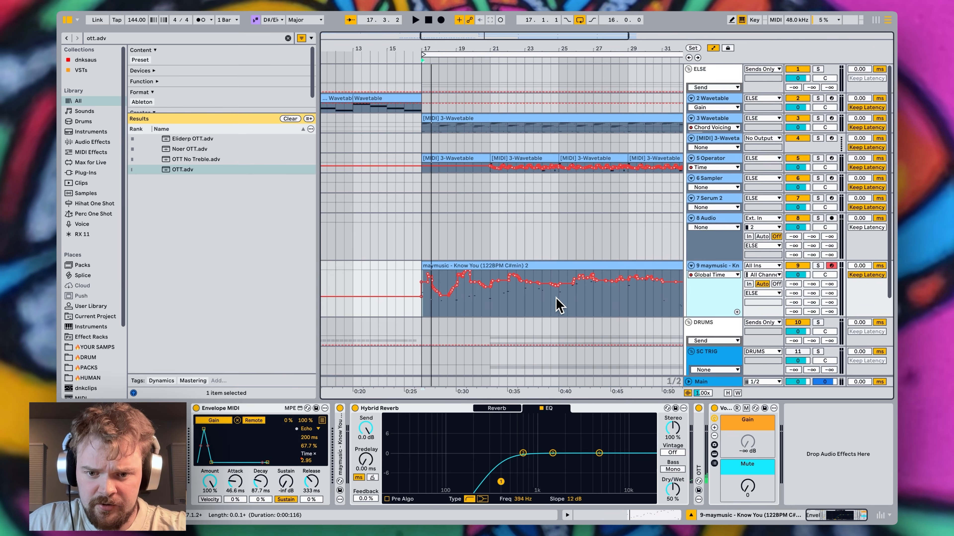
Select the vocal track's Global Time automation from bar 17 to 25, scale and skew it vertically, and play it
drag(558, 298, 422, 291)
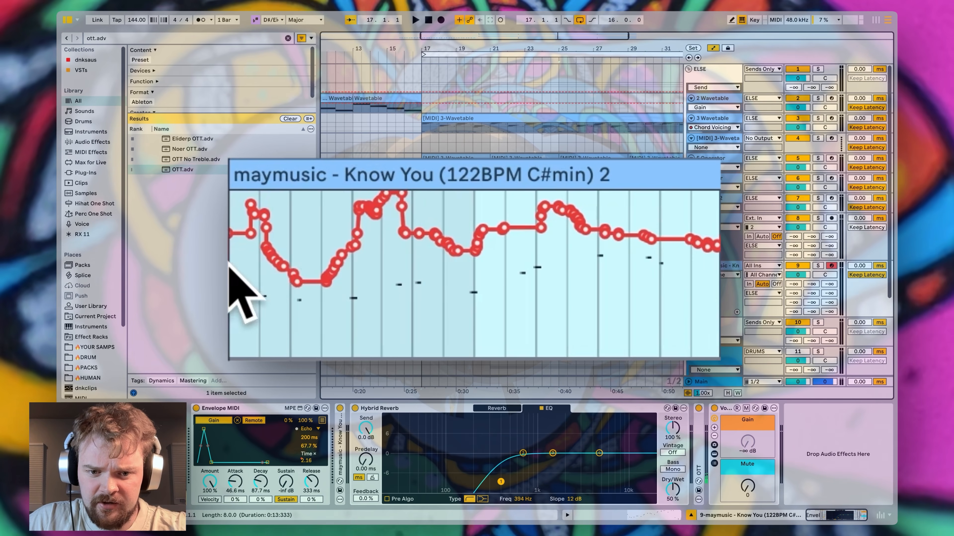
drag(476, 202, 476, 238)
drag(474, 346, 473, 279)
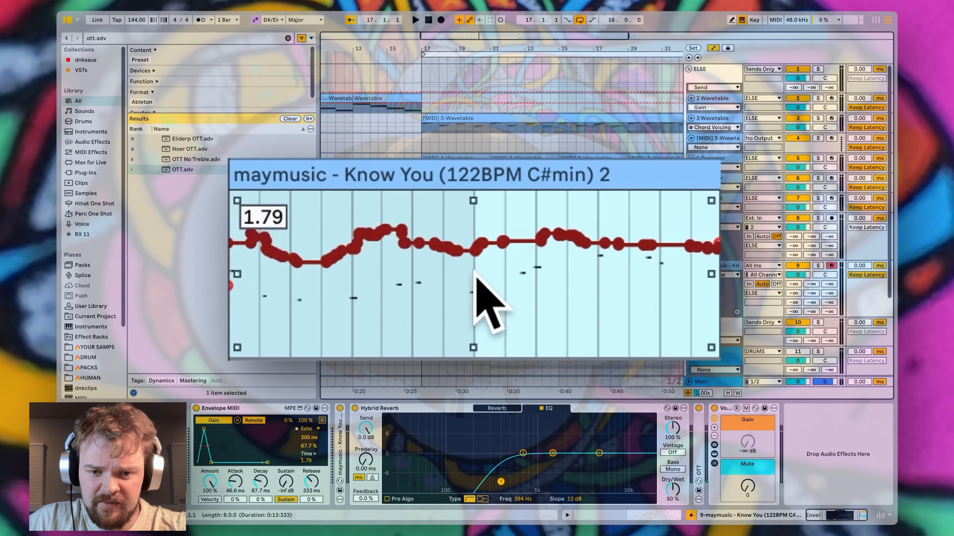
drag(479, 234, 479, 219)
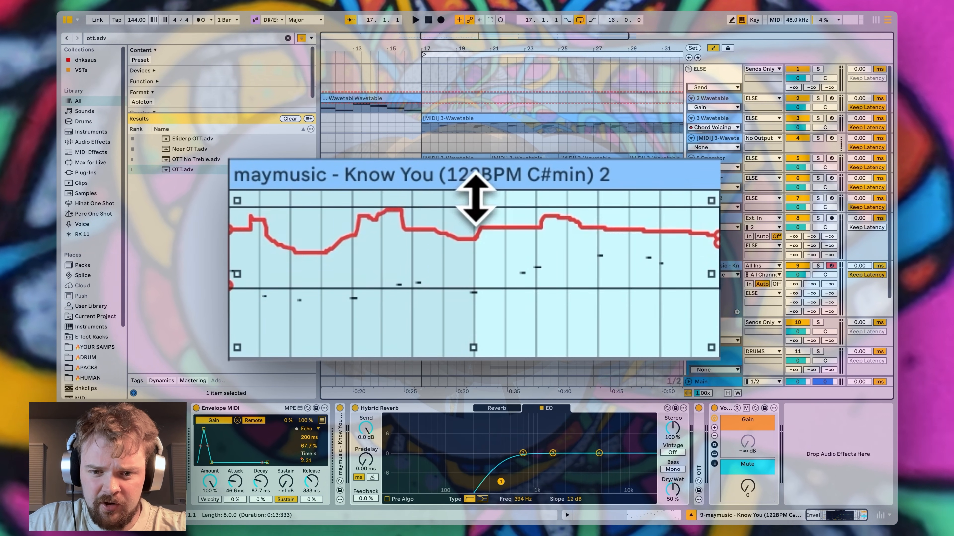
drag(235, 204, 235, 257)
key(space)
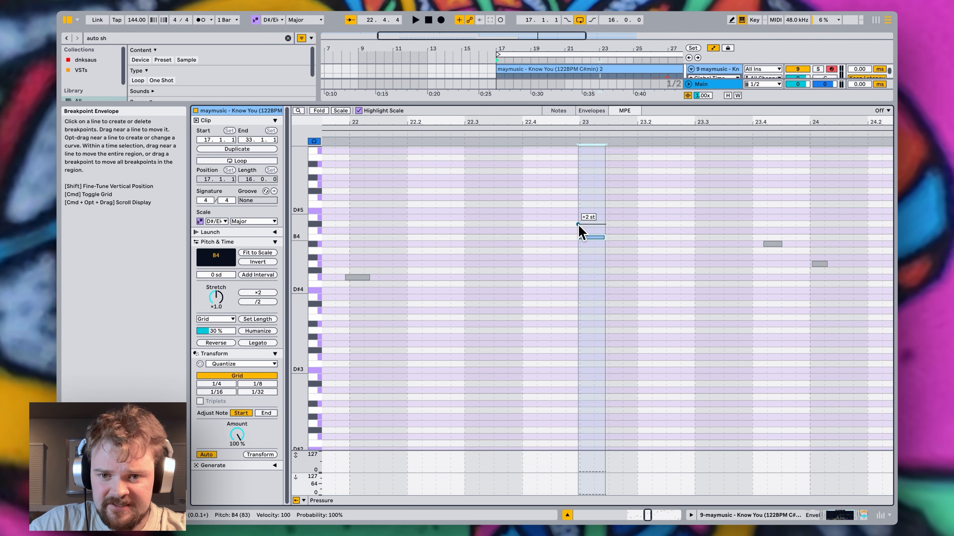
Adjust the MPE pitch bend of the B4 note at bar 23, trying +1.19 st and +1.03 st, and audition it
drag(578, 225, 579, 207)
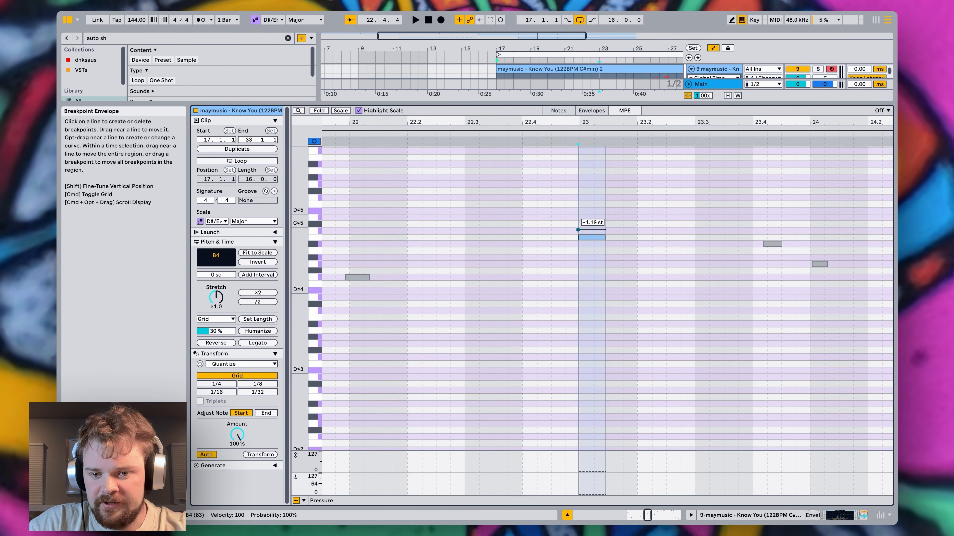
click(575, 136)
key(space)
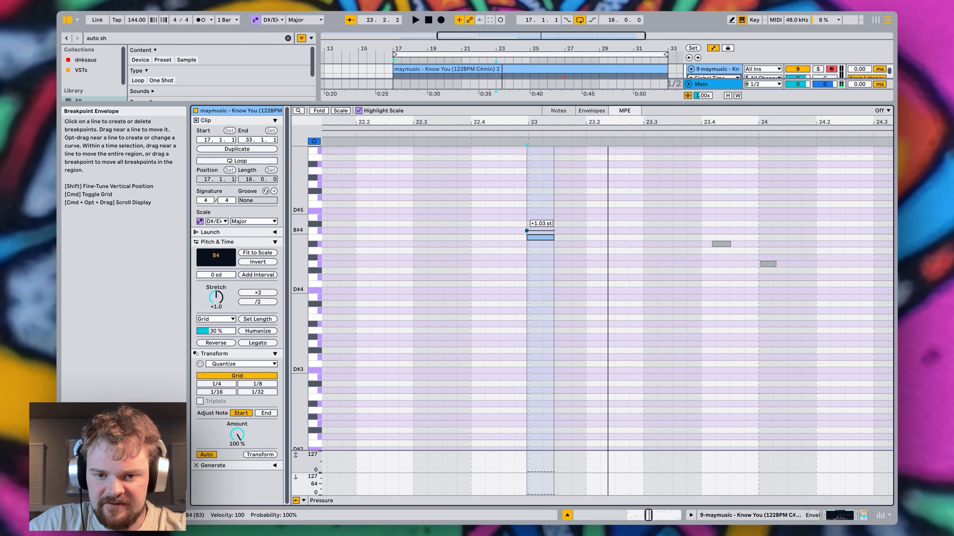
click(521, 134)
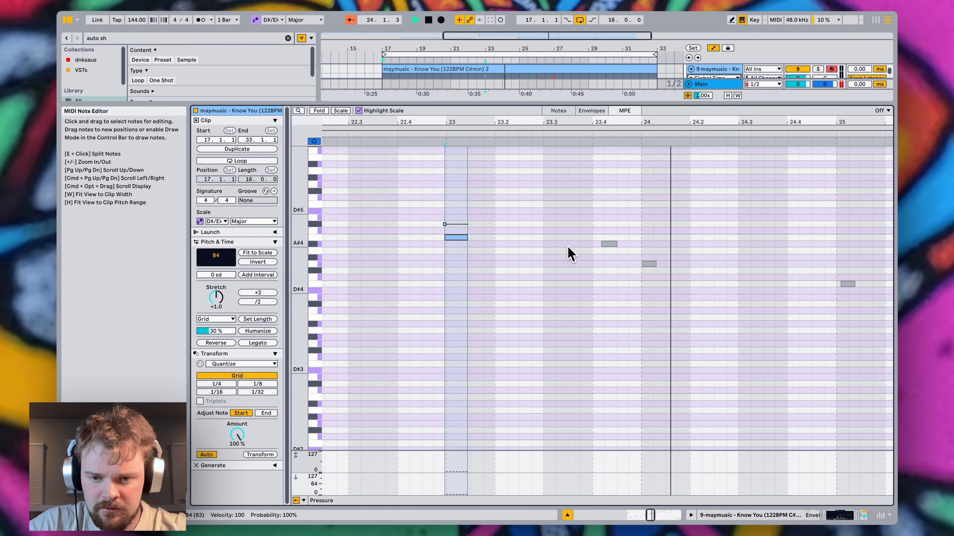
click(611, 244)
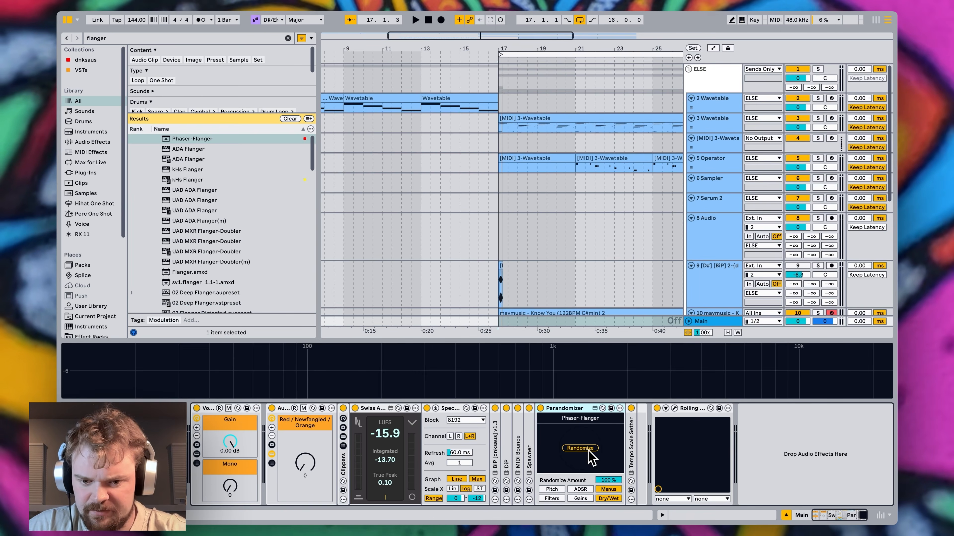
Open key mapping for the Parandomizer's Randomize control and randomize the Phaser-Flanger on the 3 Wavetable track
key(super+k)
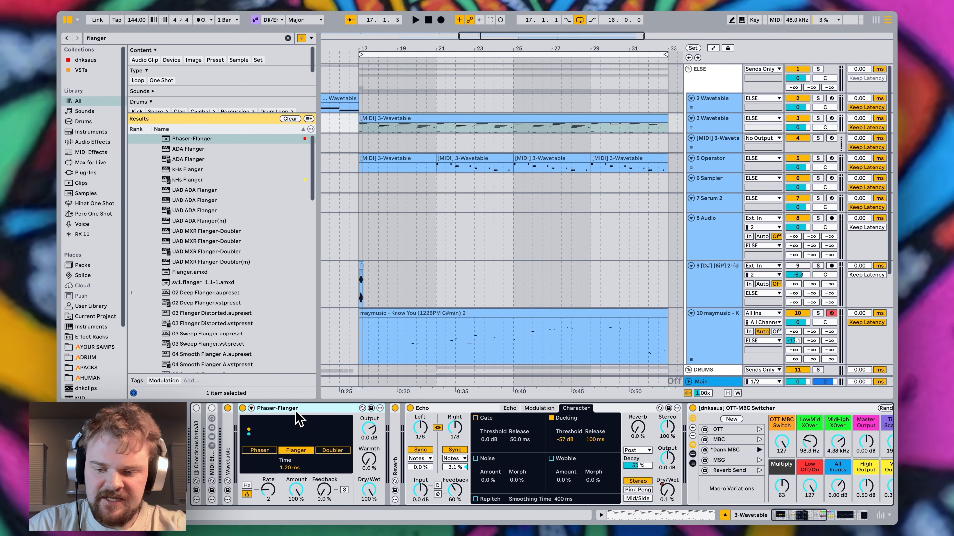
key(alt+shift+backslash)
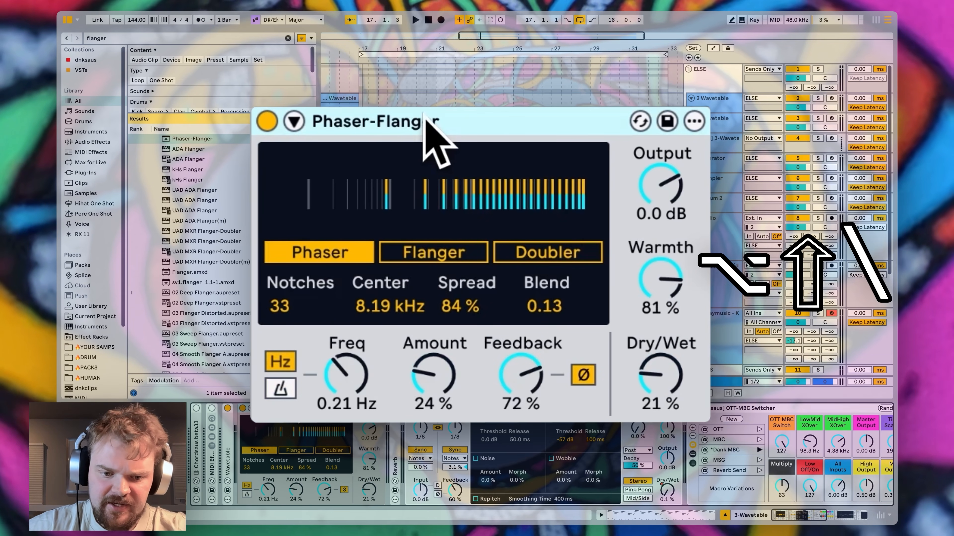
Start playback and switch the Phaser-Flanger to Flanger mode and on to Doubler mode
key(space)
click(305, 449)
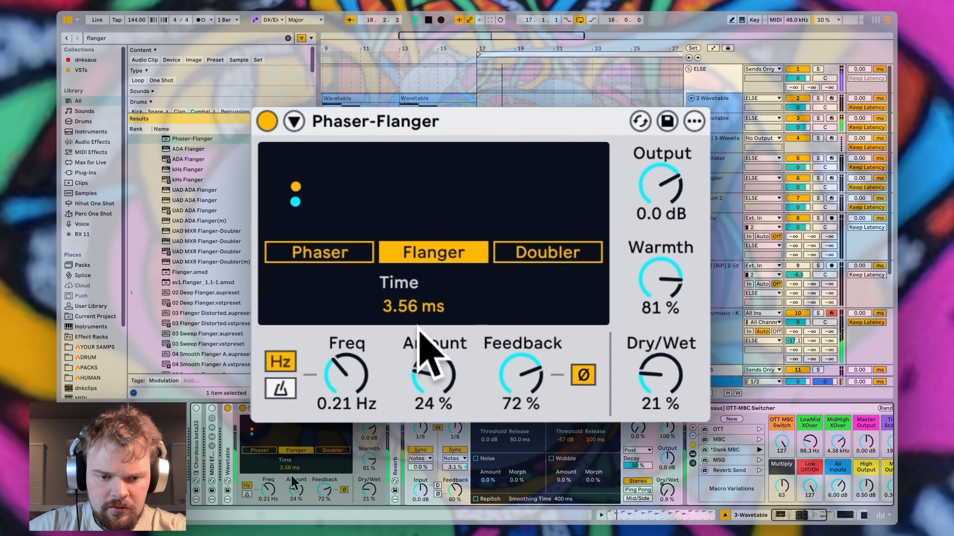
click(330, 450)
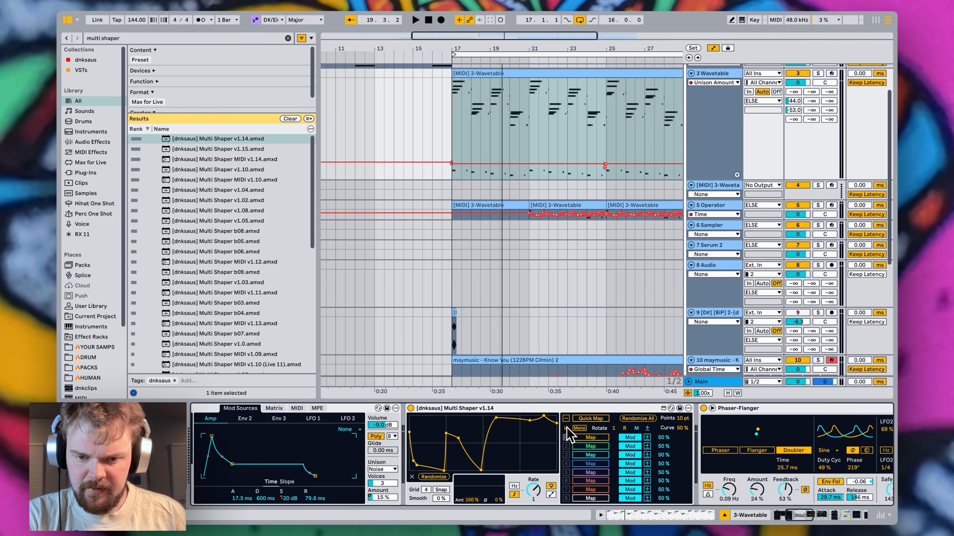
Map the Multi Shaper's first slot to the Wavetable's unison Amount and start playback
click(588, 437)
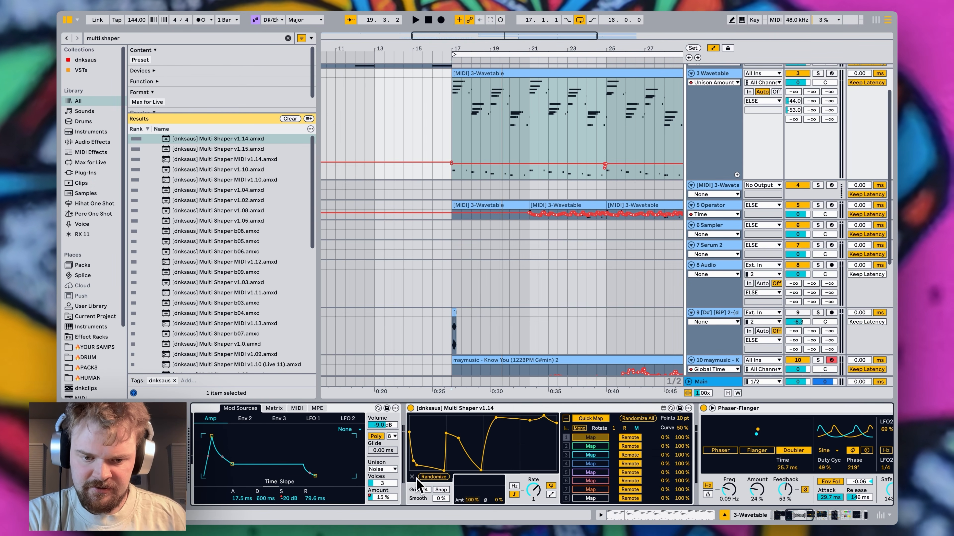
click(387, 498)
key(space)
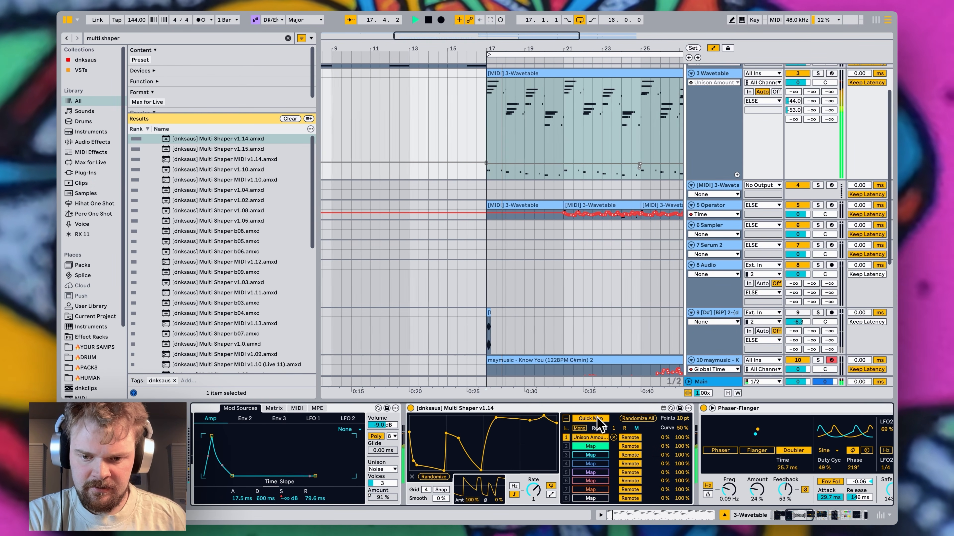
Map the Multi Shaper's second slot to the Phaser-Flanger's Dry/Wet and limit its maximum to 24 %
scroll(755, 477, right, 4)
click(758, 490)
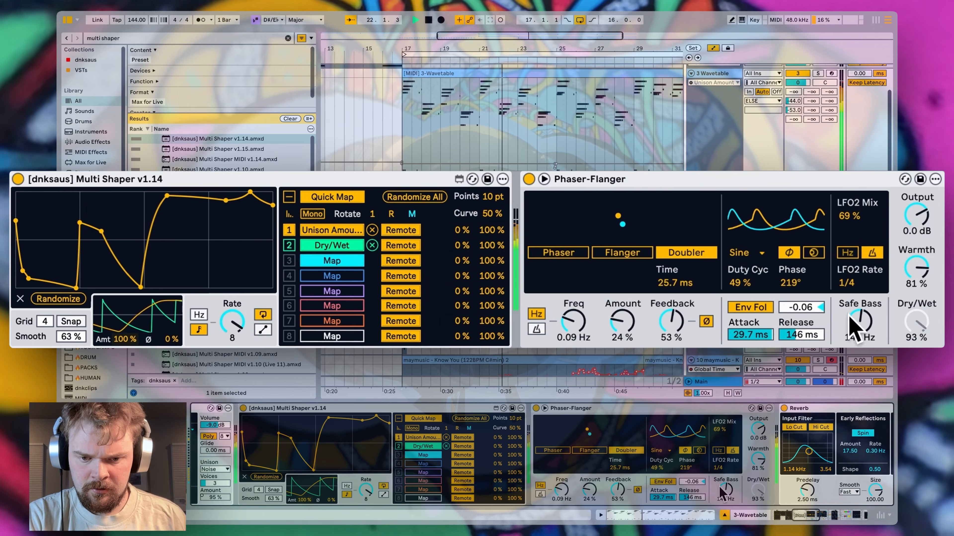
drag(515, 446, 635, 491)
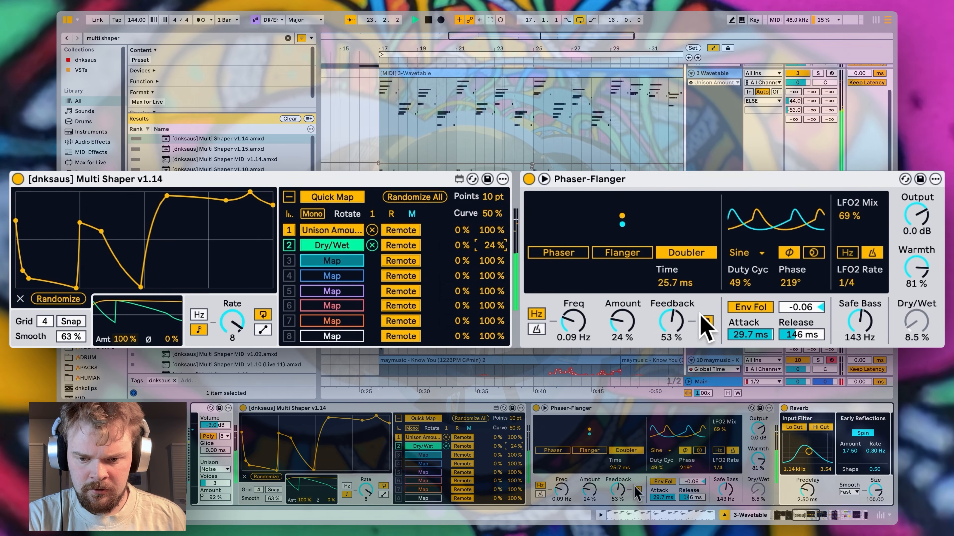
Map the Multi Shaper's next three slots to the Phaser-Flanger's envelope Attack, envelope Amount and Warmth
click(670, 497)
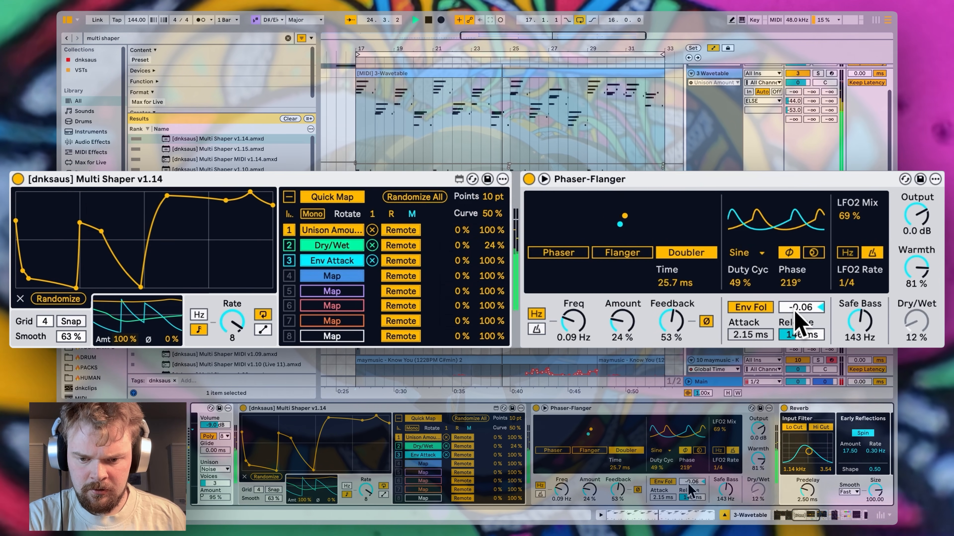
click(691, 482)
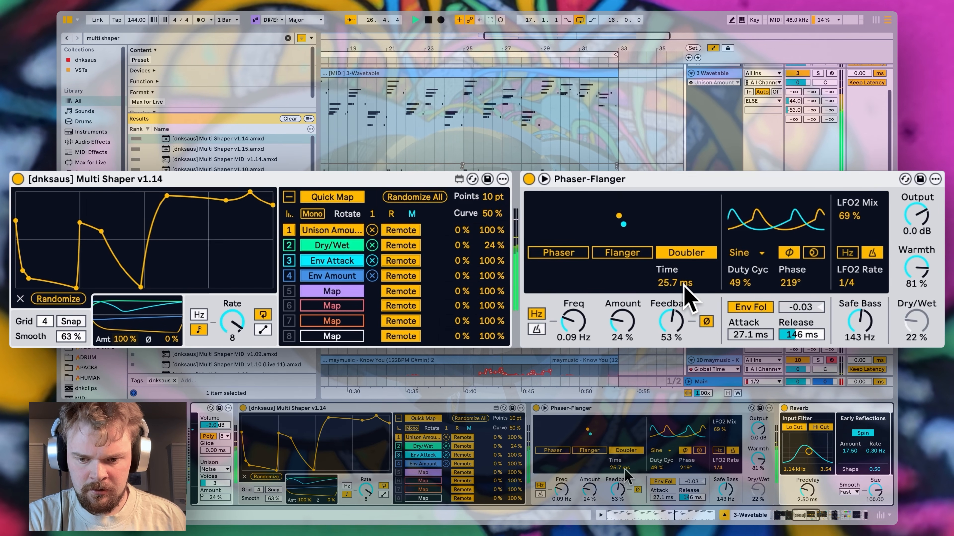
click(916, 268)
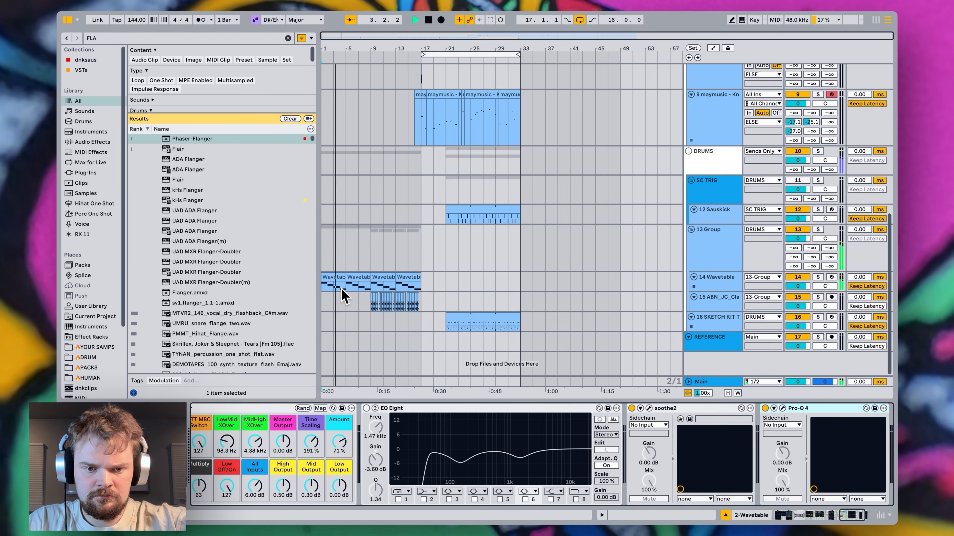
Switch the Delay on the 13 Group track from Sync to Time and set its delay time to 1.00 ms
click(341, 294)
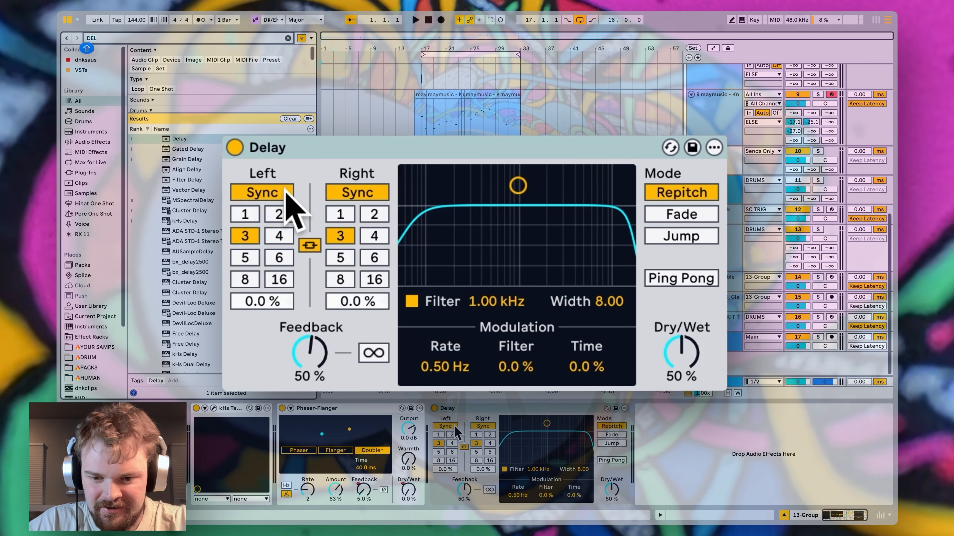
click(453, 426)
drag(449, 444, 450, 499)
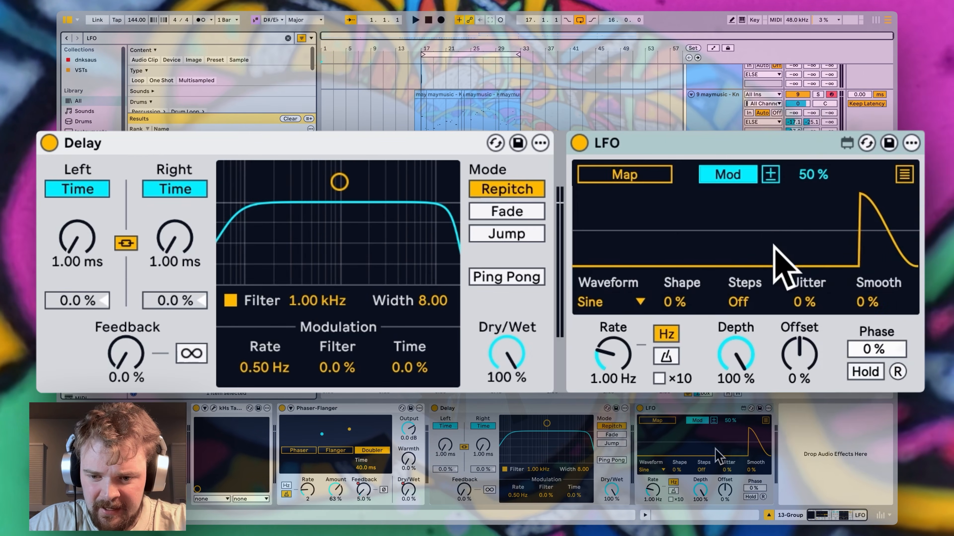
Set the LFO waveform to Stray and map the LFO to the Delay's left time
click(651, 469)
click(629, 255)
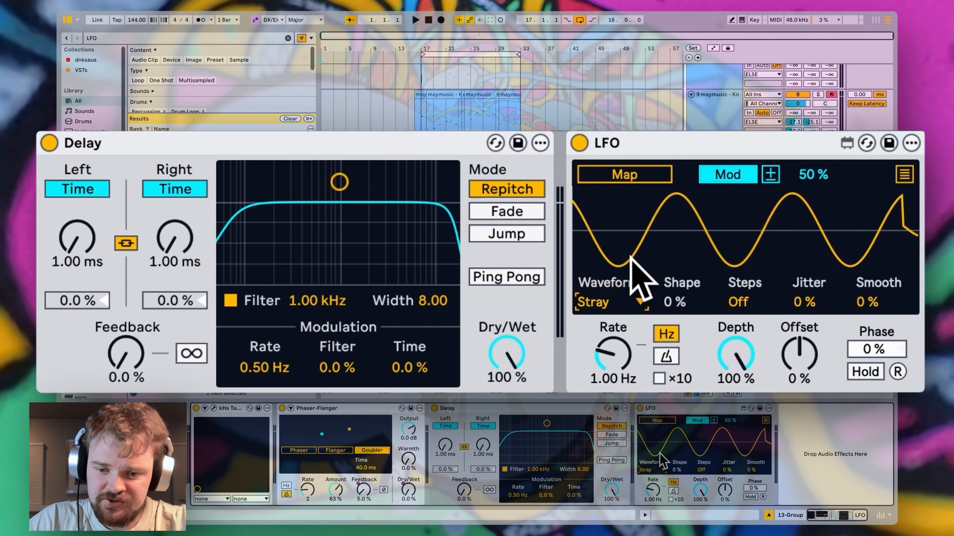
click(72, 259)
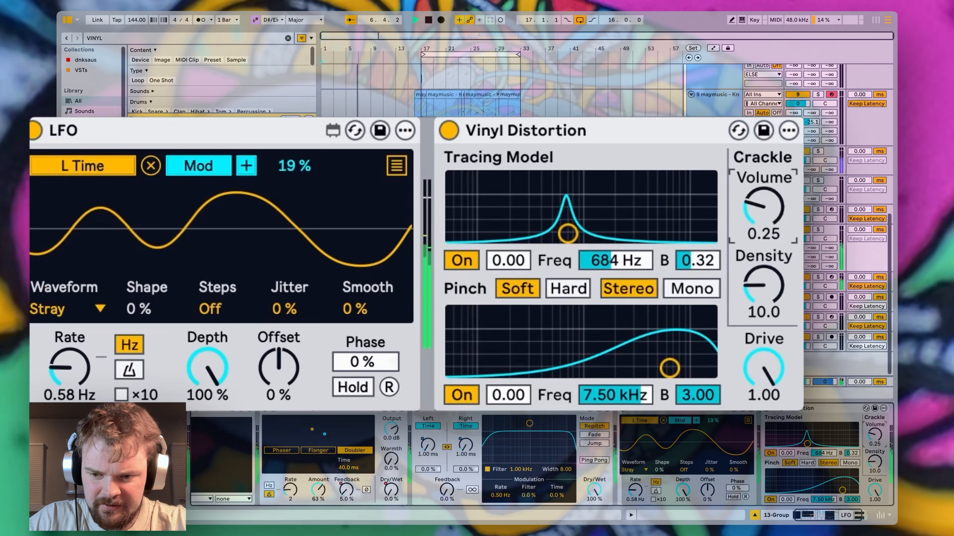
Lower the Vinyl Distortion's crackle volume to 0.08, adjust its Drive and fine-tune the crackle volume
drag(875, 435, 874, 448)
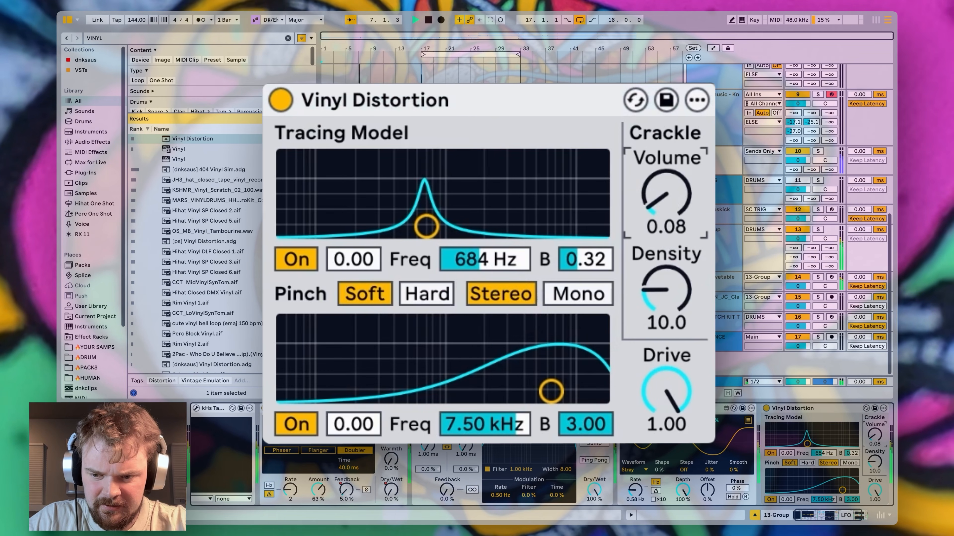
drag(875, 490, 874, 481)
drag(874, 435, 875, 434)
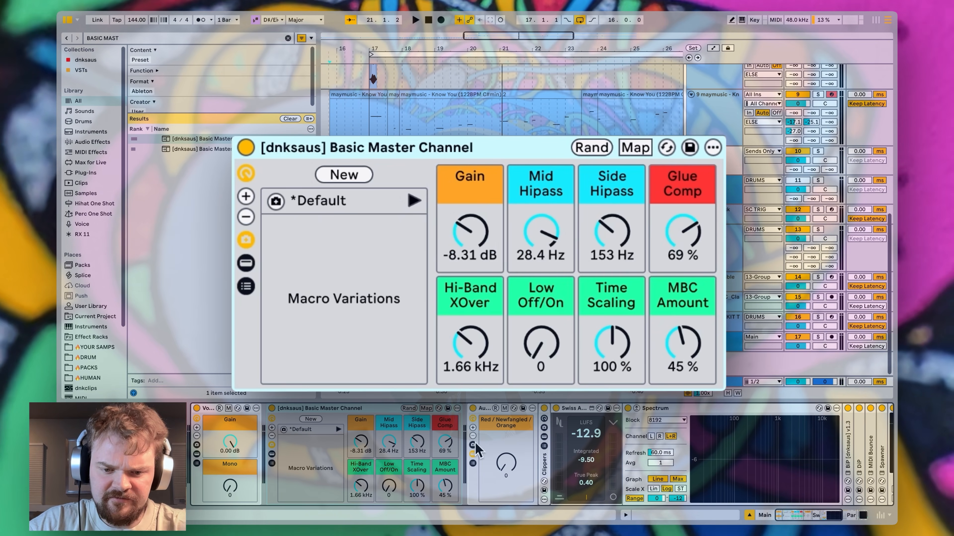
Raise the Basic Master Channel's Glue Comp macro to 72 % and play the arrangement
drag(445, 449, 444, 447)
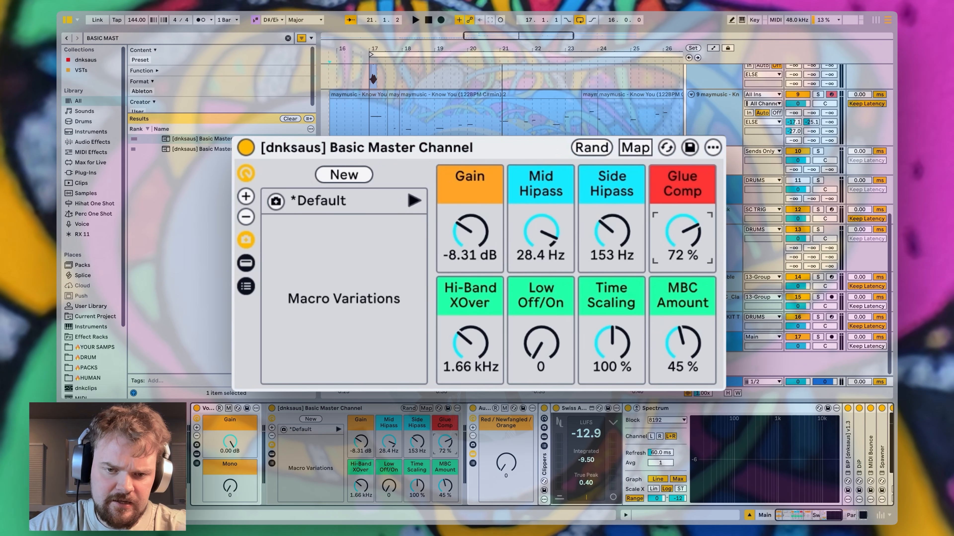
key(space)
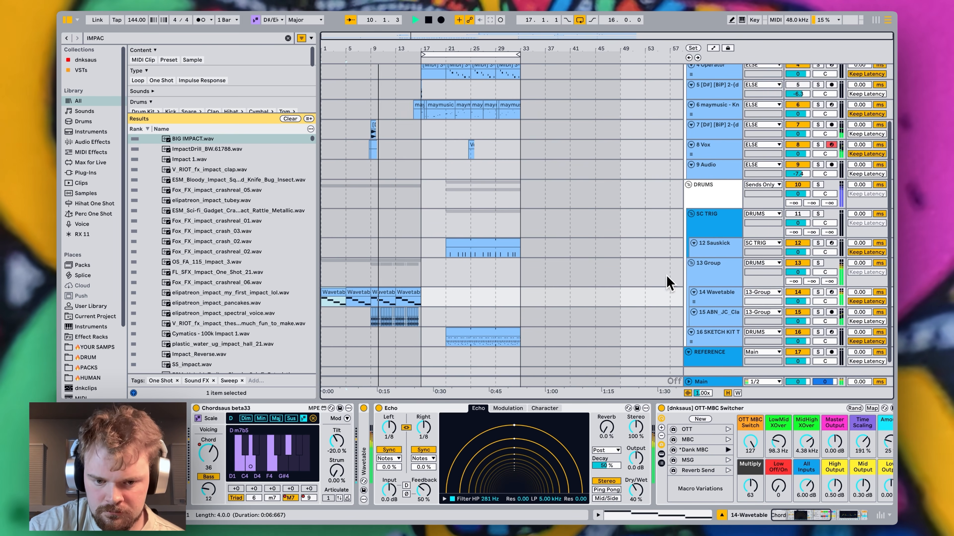
Review the device chains of the Vox, clap and 13 Group tracks during playback
click(712, 149)
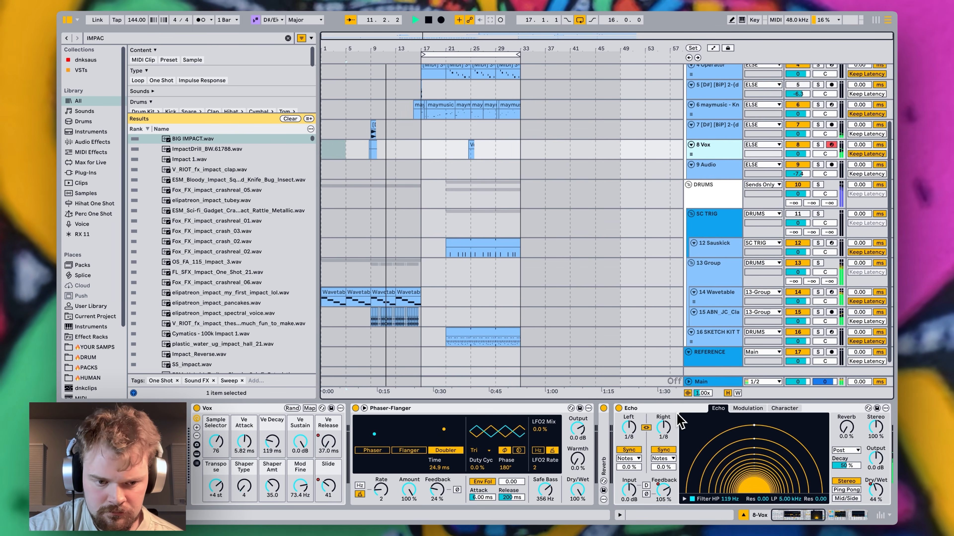
click(731, 321)
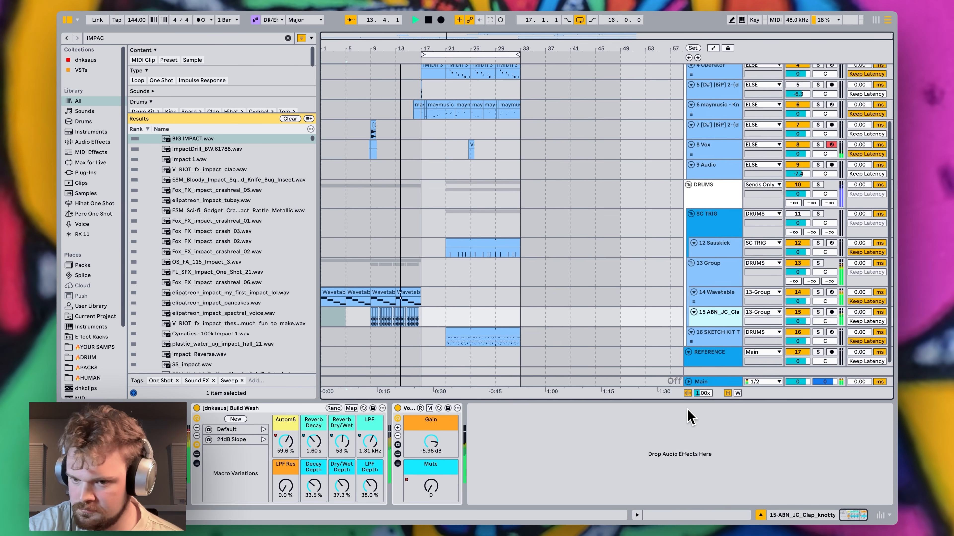
click(714, 272)
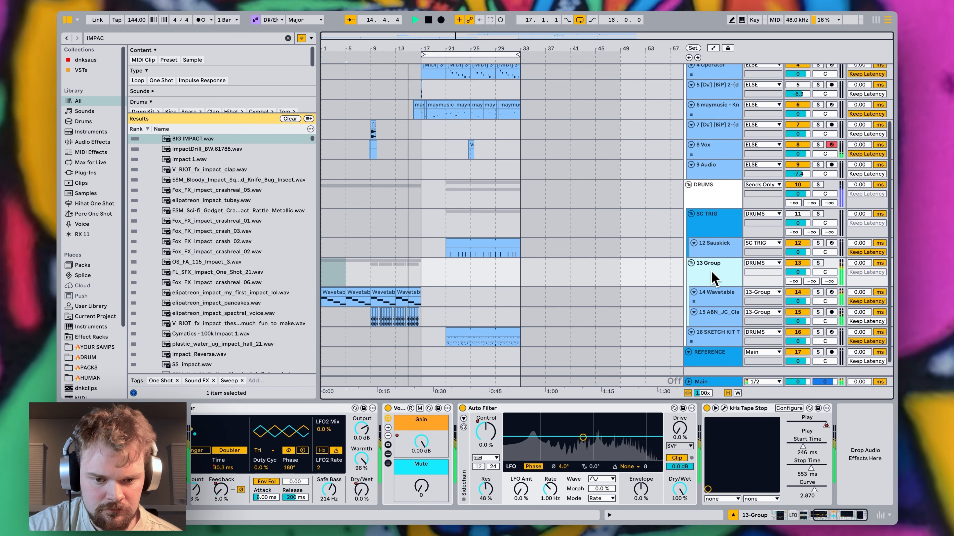
scroll(627, 473, left, 10)
scroll(625, 472, left, 5)
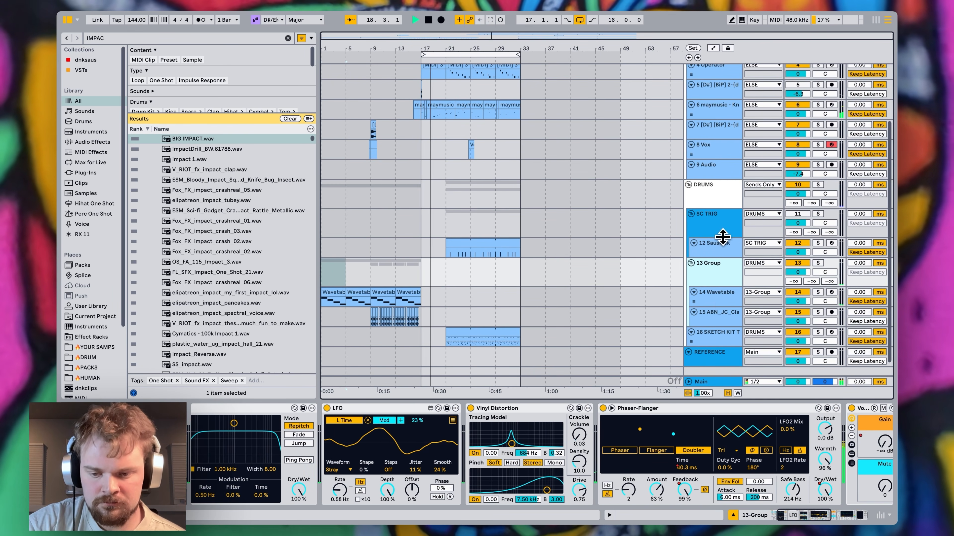
Inspect the 2 Wavetable track's modulation devices and the 4 Operator track's full device chain during playback
scroll(718, 150, up, 4)
click(718, 102)
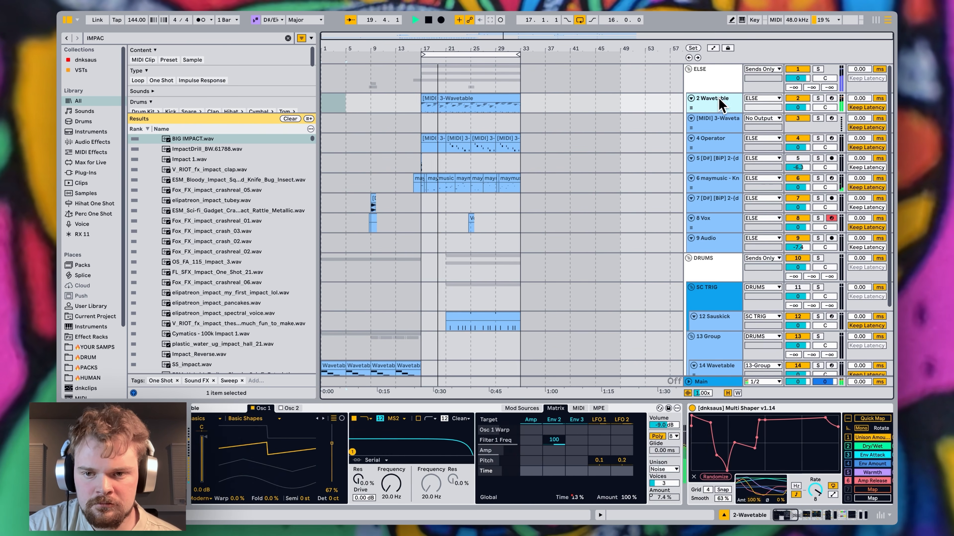
scroll(664, 451, right, 5)
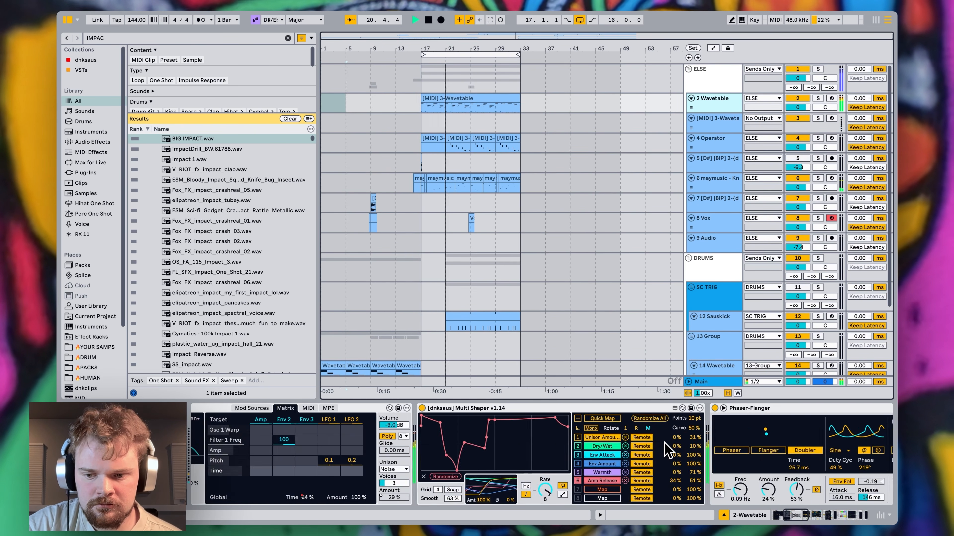
click(730, 149)
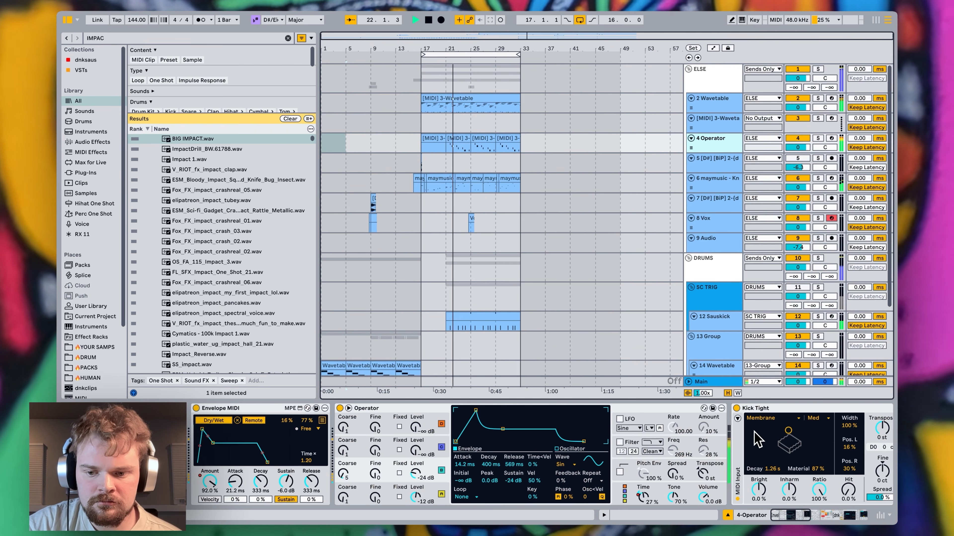
drag(784, 516, 846, 490)
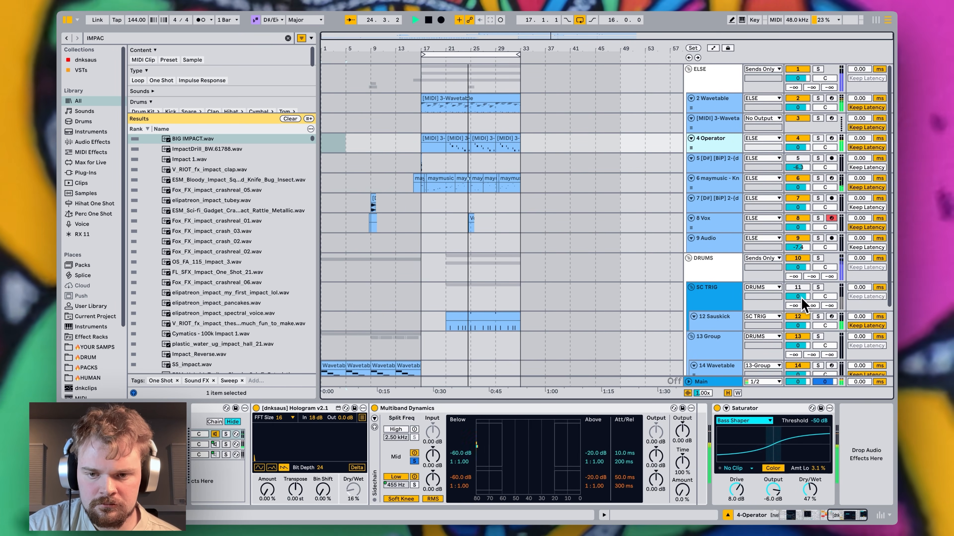
Examine the maymusic vocal track's device chain from Envelope MIDI through to EQ Eight
click(713, 180)
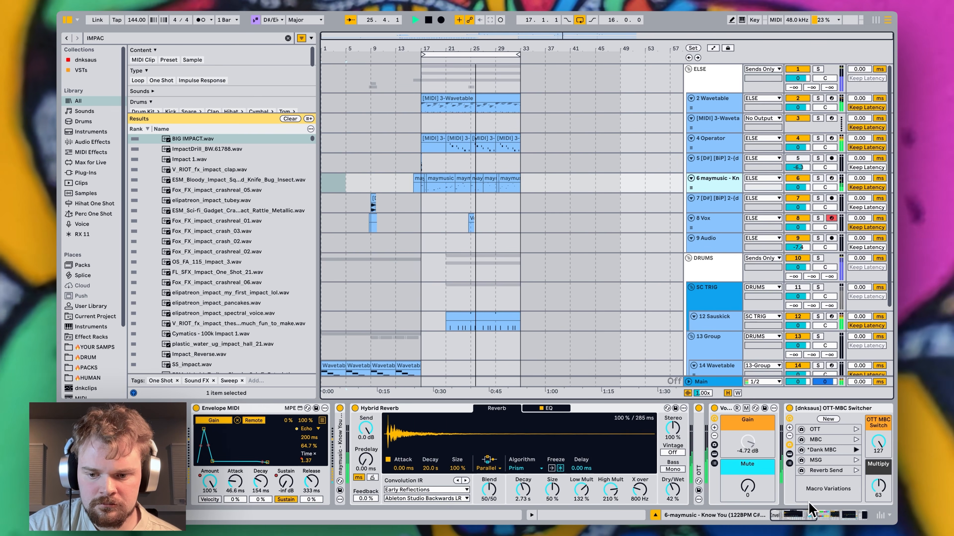
drag(791, 516, 823, 520)
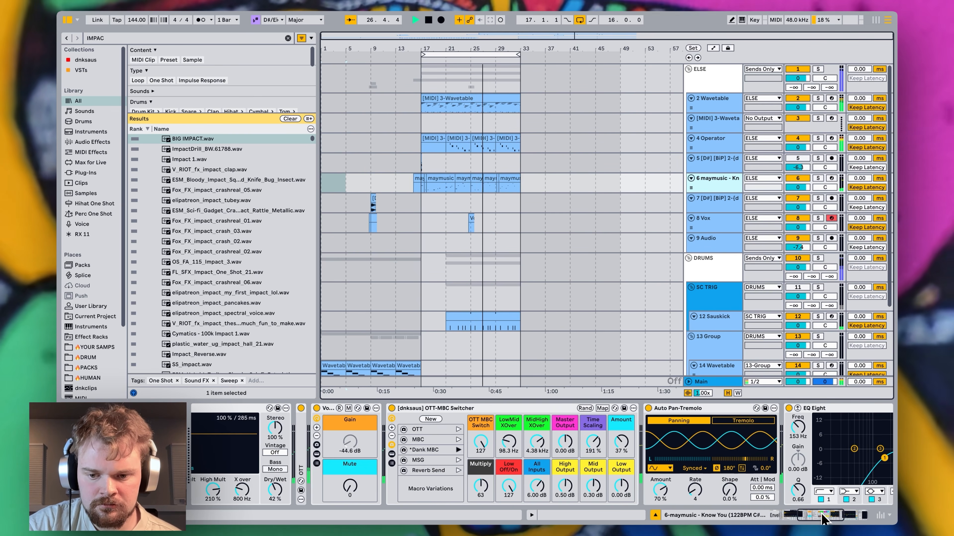
drag(823, 521, 776, 523)
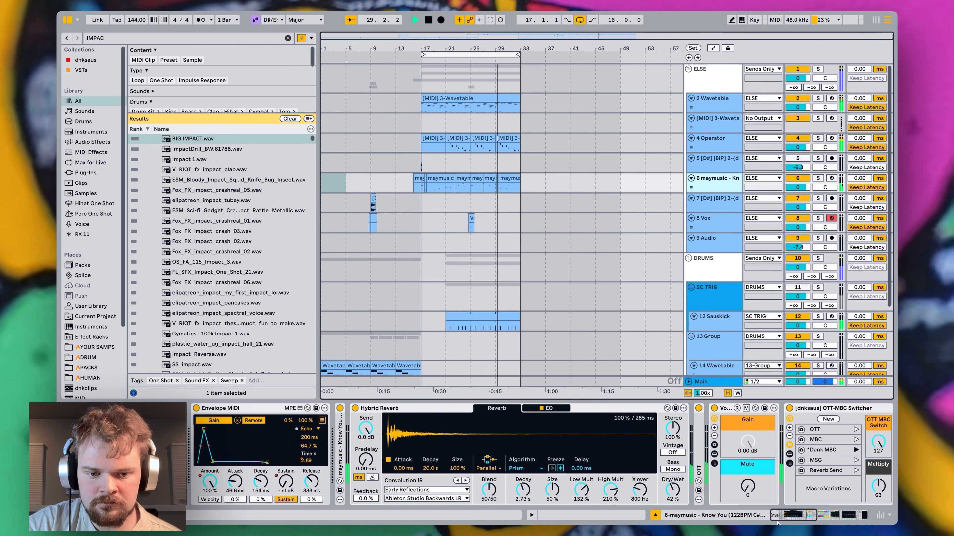
drag(777, 523, 805, 522)
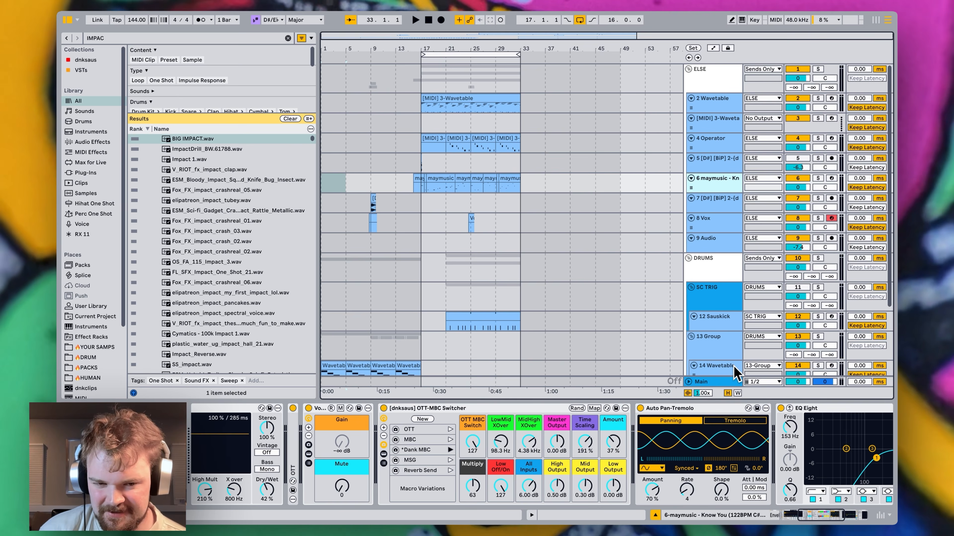
Show the 14 Wavetable track's devices and select the Chordsaus beta33 device
click(736, 372)
click(258, 408)
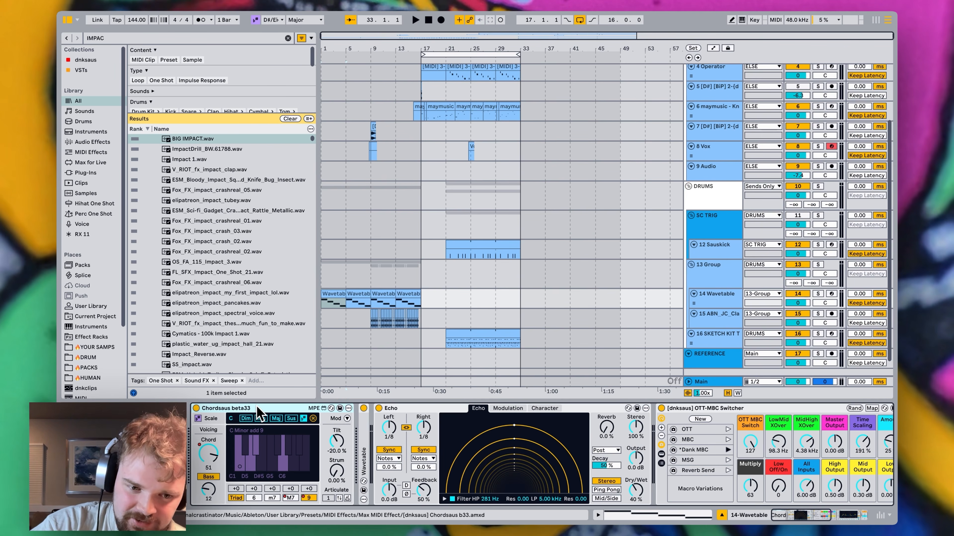